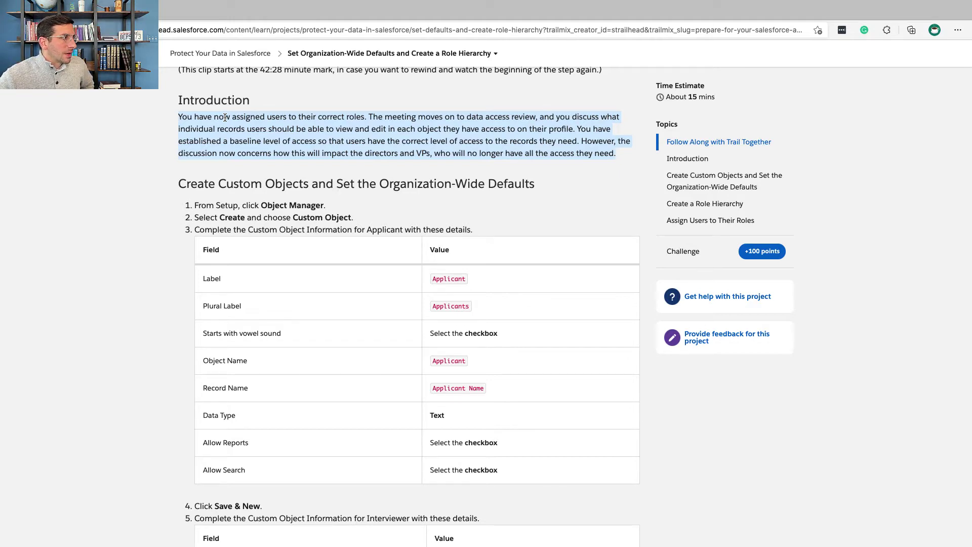
Read through the Trailhead project Introduction, highlighting its paragraph.
{"action": "scroll", "coordinate": [224, 117], "scroll_direction": "down", "scroll_amount": 1}
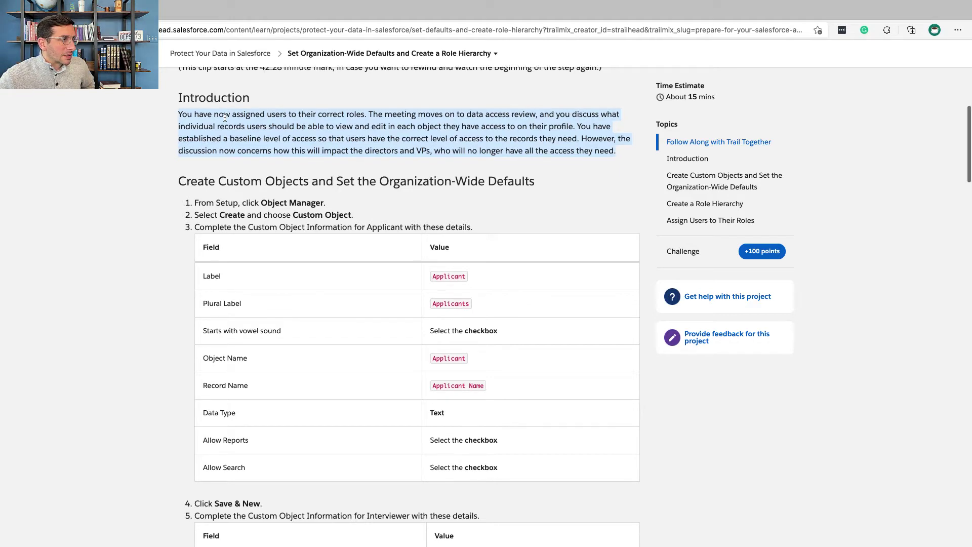
{"action": "scroll", "coordinate": [224, 117], "scroll_direction": "down", "scroll_amount": 2}
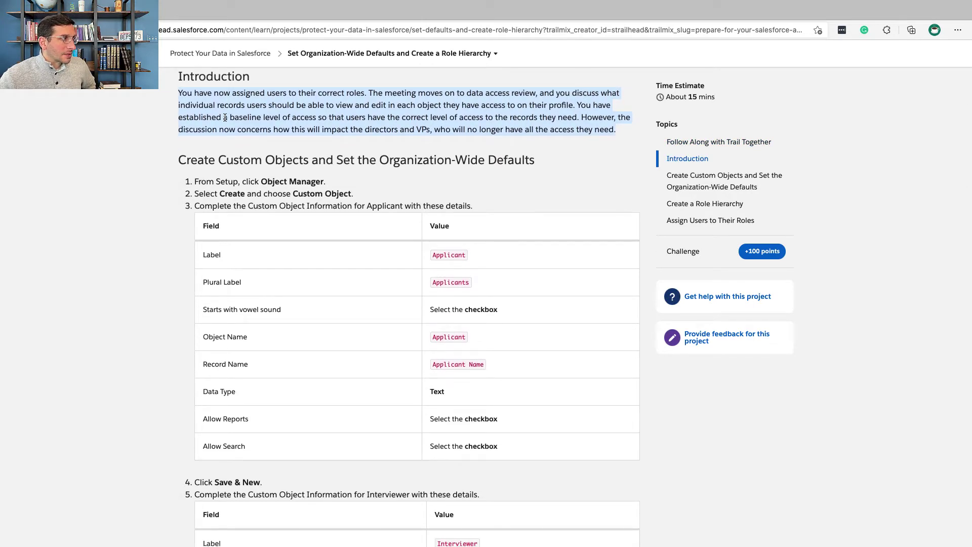
{"action": "scroll", "coordinate": [225, 118], "scroll_direction": "down", "scroll_amount": 1}
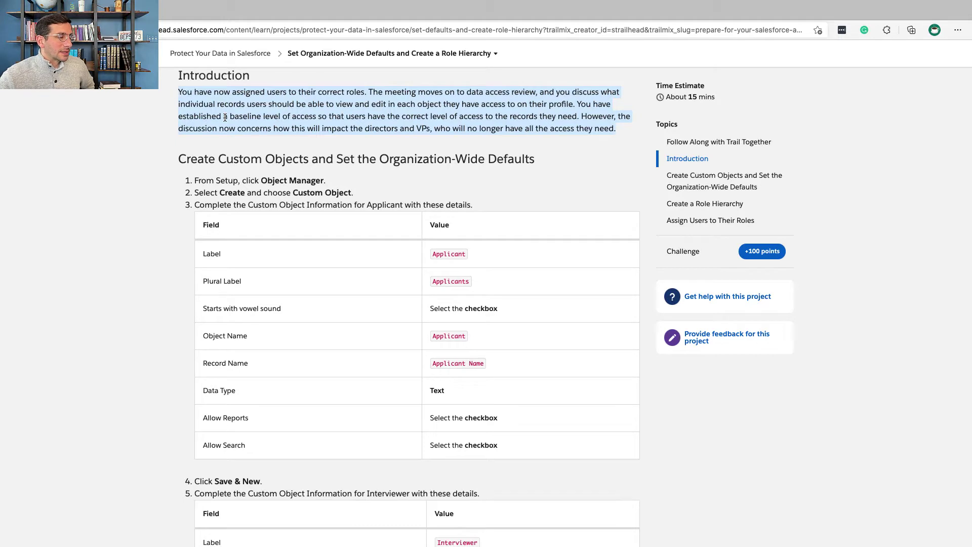
{"action": "scroll", "coordinate": [224, 117], "scroll_direction": "down", "scroll_amount": 1}
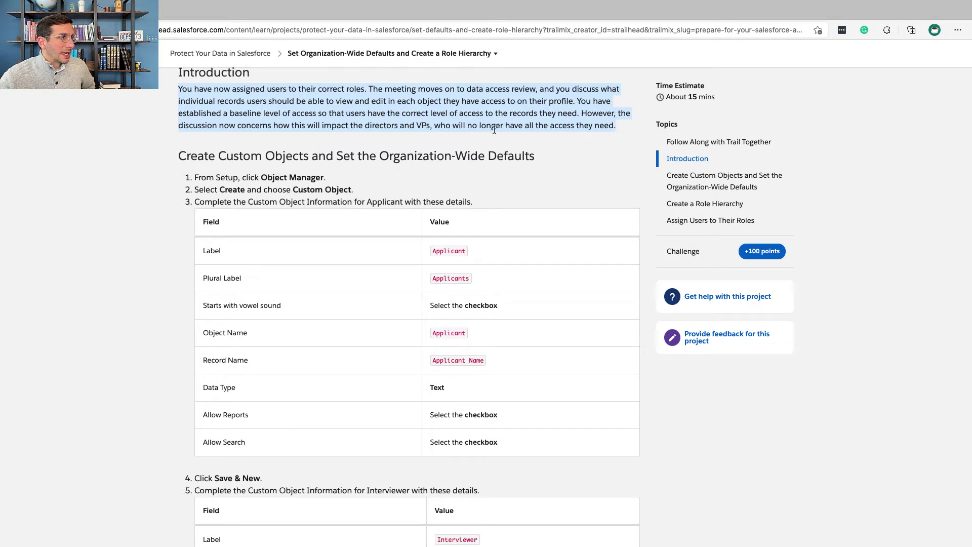
{"action": "scroll", "coordinate": [518, 302], "scroll_direction": "down", "scroll_amount": 3}
{"action": "scroll", "coordinate": [519, 302], "scroll_direction": "up", "scroll_amount": 4}
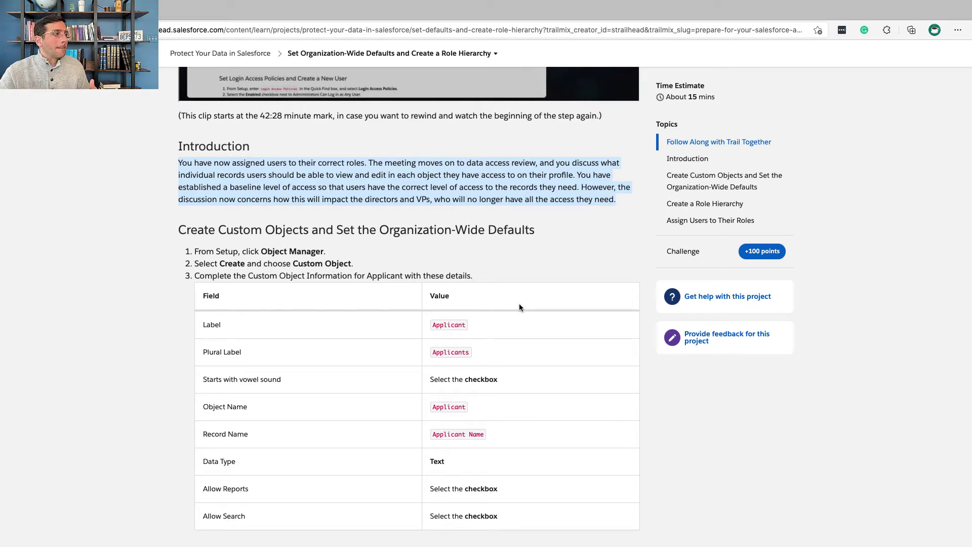
{"action": "left_click", "coordinate": [613, 200]}
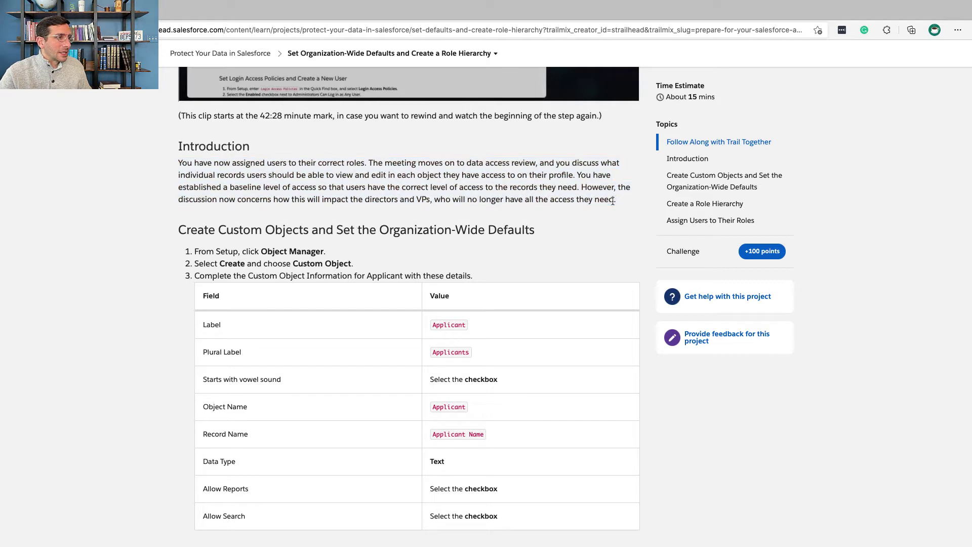
{"action": "left_click_drag", "start_coordinate": [620, 201], "coordinate": [181, 164]}
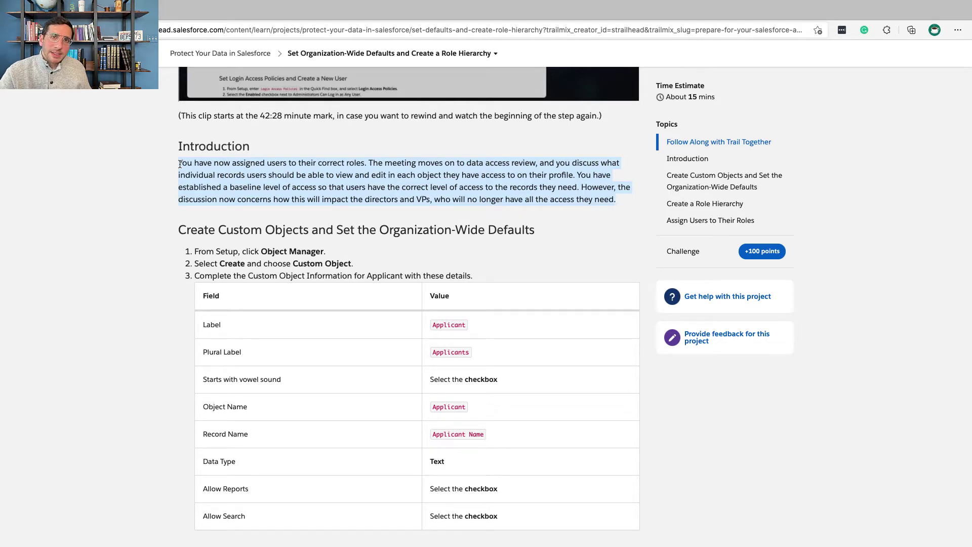
{"action": "scroll", "coordinate": [180, 164], "scroll_direction": "down", "scroll_amount": 3}
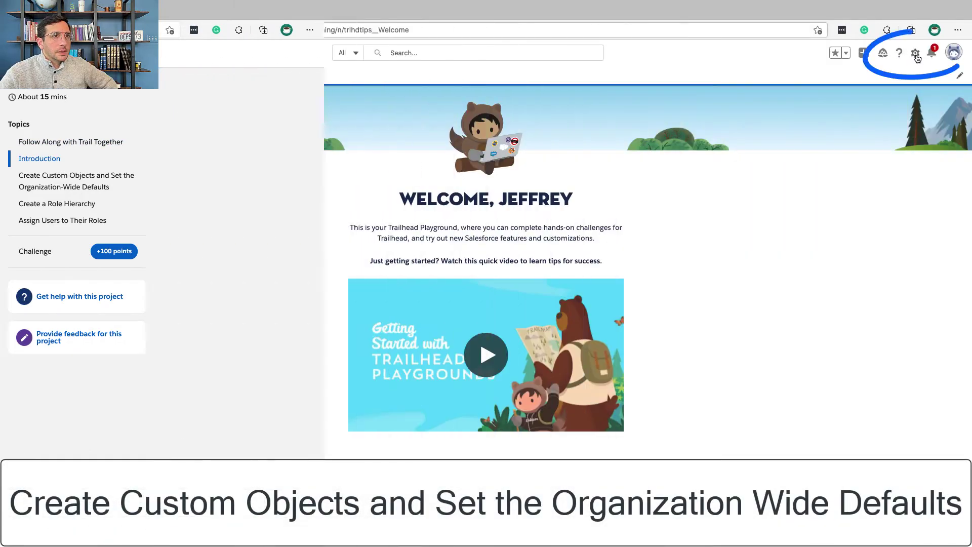
Open Setup and go to Object Manager via a Quick Find search for 'Object'.
{"action": "left_click", "coordinate": [901, 51]}
{"action": "left_click", "coordinate": [904, 83]}
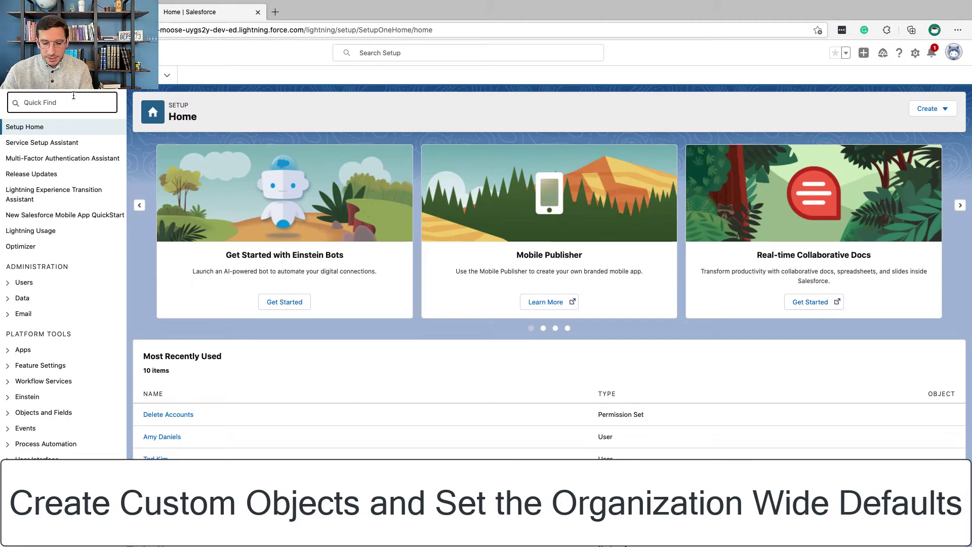
{"action": "type", "text": "Object"}
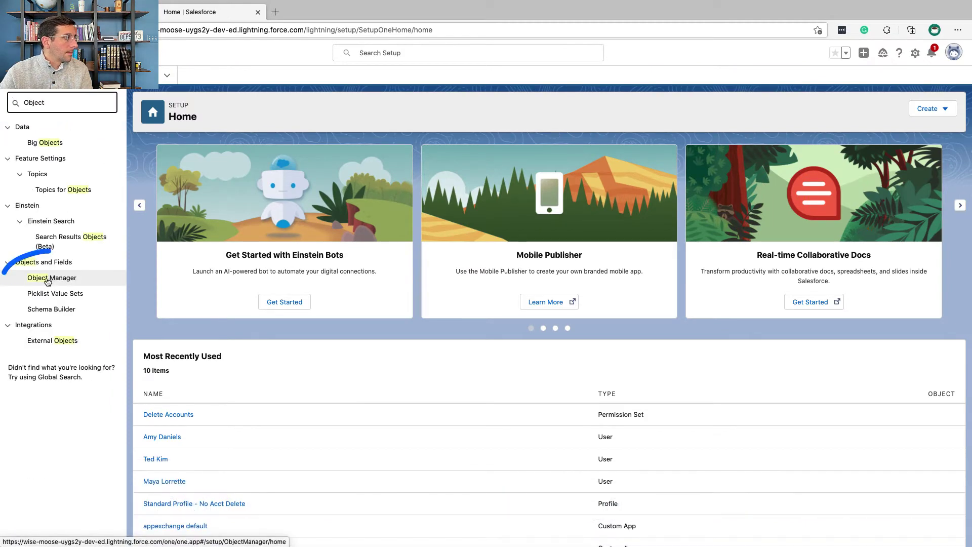
{"action": "left_click", "coordinate": [48, 280]}
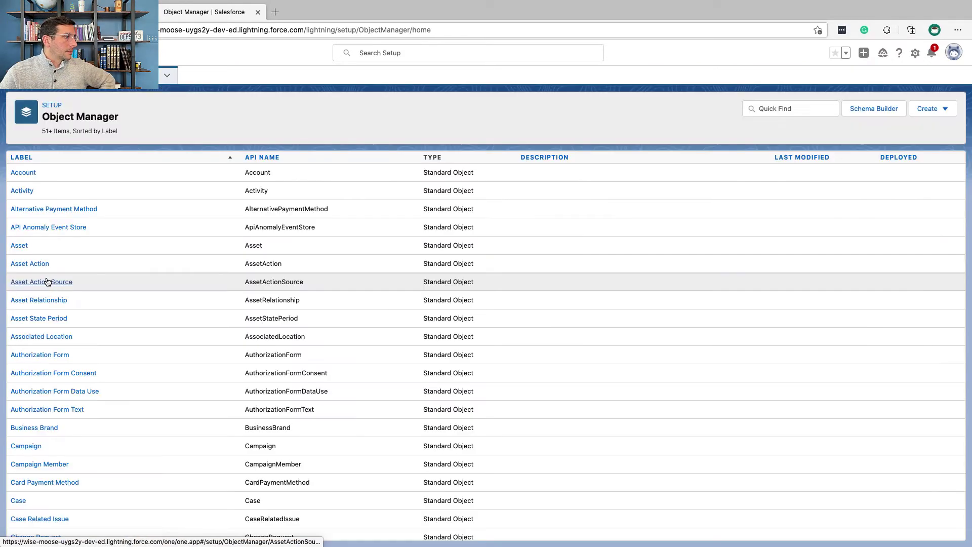
Start a new custom object from Object Manager's Create menu.
{"action": "key", "text": "ctrl+Left"}
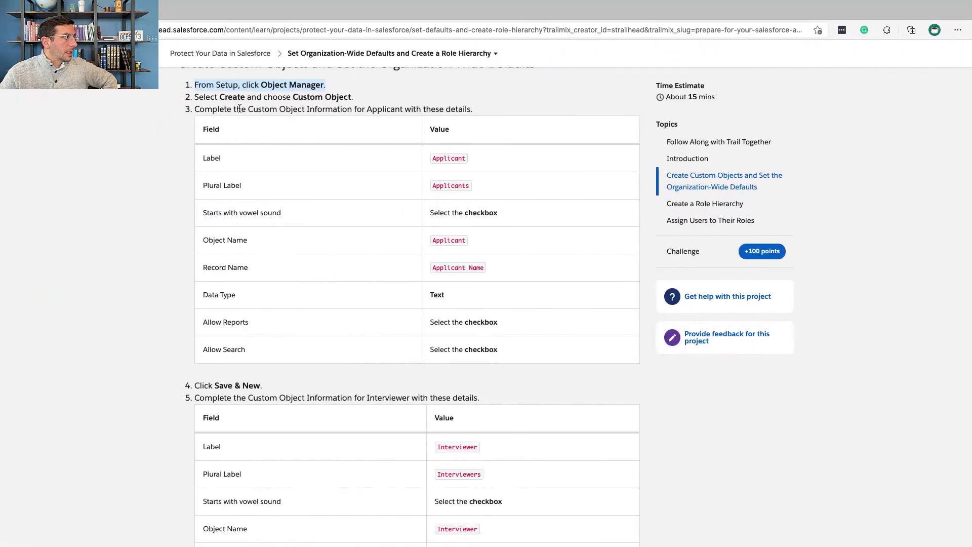
{"action": "double_click", "coordinate": [234, 97]}
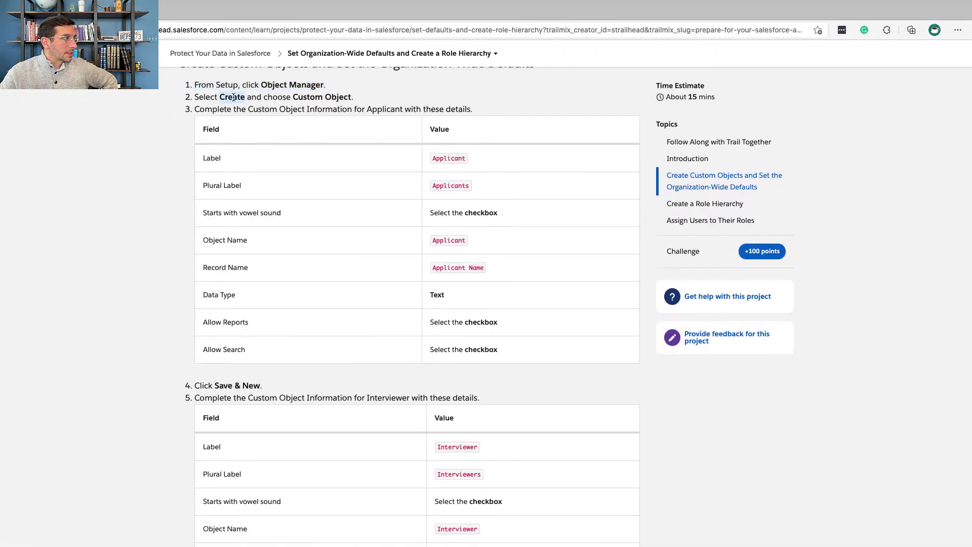
{"action": "key", "text": "ctrl+Right"}
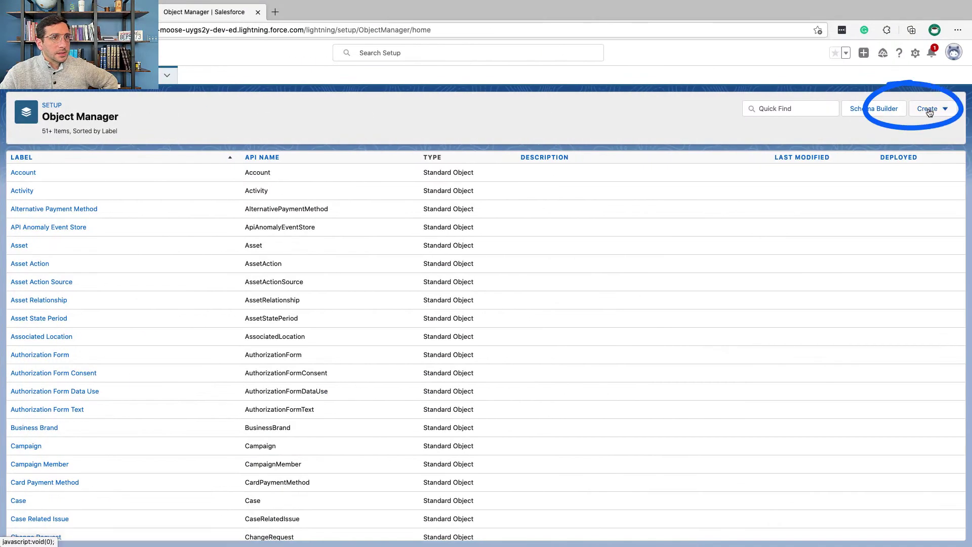
{"action": "left_click", "coordinate": [930, 109]}
{"action": "left_click", "coordinate": [885, 135]}
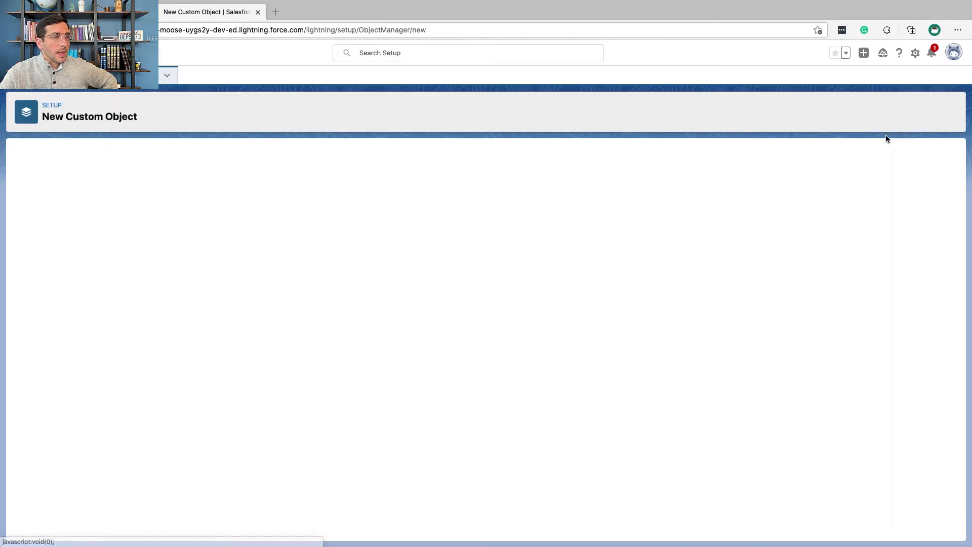
Check the Applicant object values listed in the Trailhead instructions.
{"action": "key", "text": "ctrl+Left"}
{"action": "scroll", "coordinate": [570, 208], "scroll_direction": "down", "scroll_amount": 3}
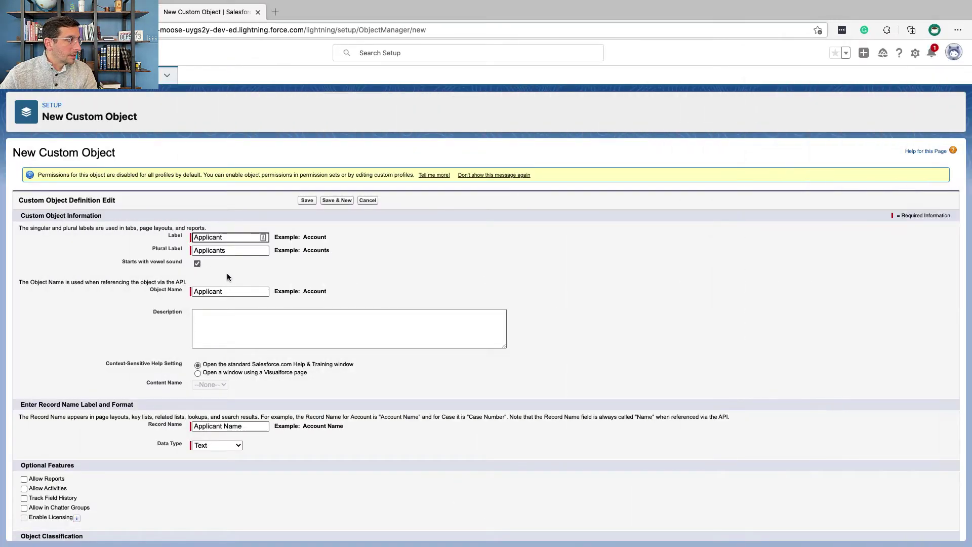
{"action": "key", "text": "ctrl+Left"}
{"action": "scroll", "coordinate": [393, 218], "scroll_direction": "down", "scroll_amount": 3}
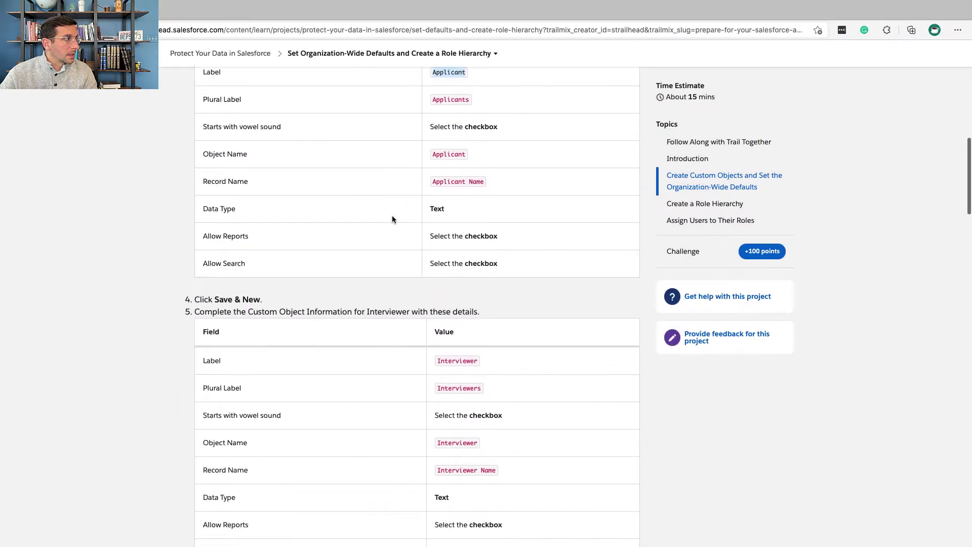
{"action": "key", "text": "ctrl+Right"}
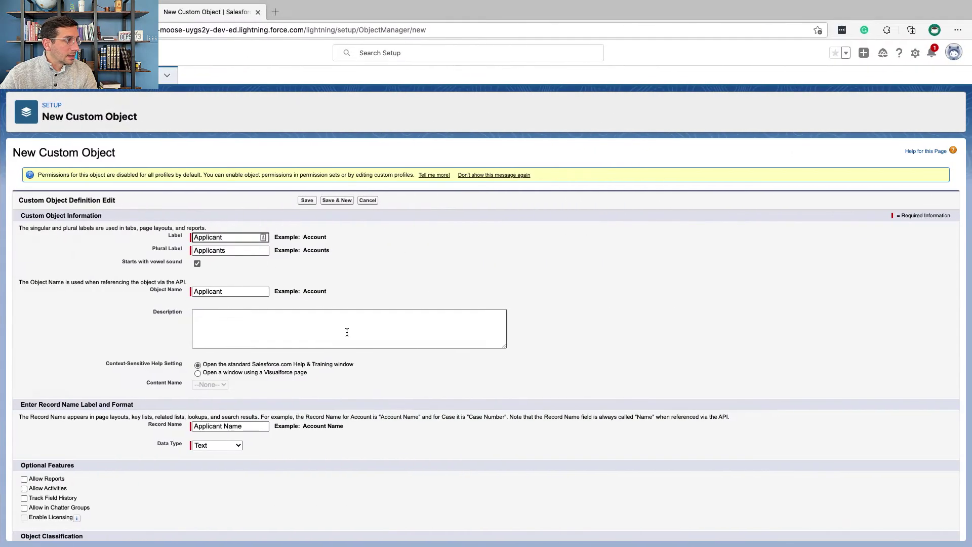
{"action": "scroll", "coordinate": [347, 332], "scroll_direction": "down", "scroll_amount": 2}
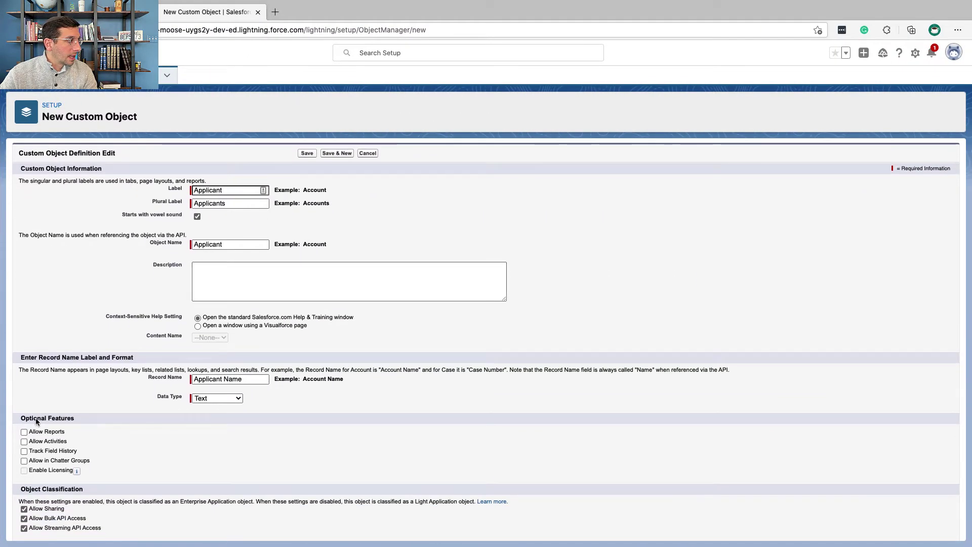
Allow Reports and Allow Search on Applicant, then choose Save & New.
{"action": "left_click", "coordinate": [24, 432]}
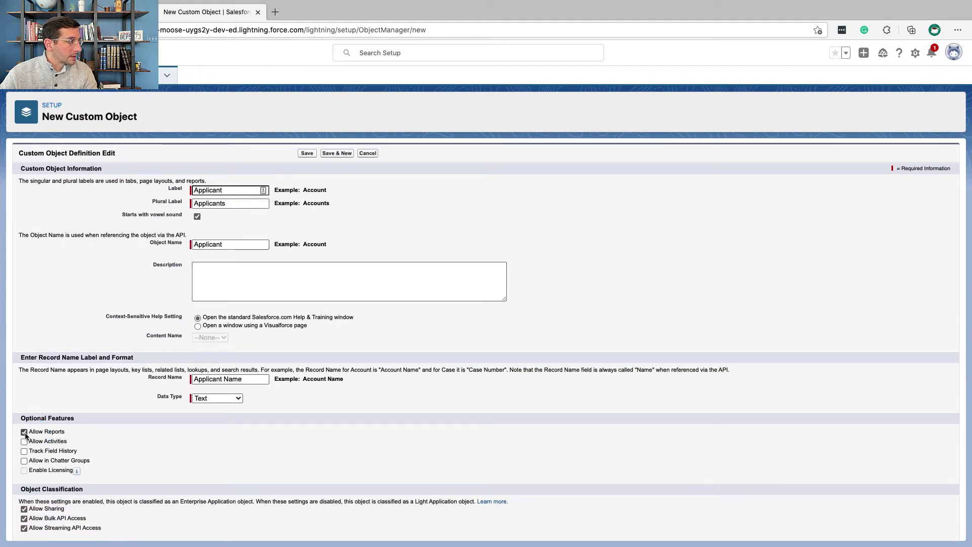
{"action": "scroll", "coordinate": [25, 434], "scroll_direction": "down", "scroll_amount": 6}
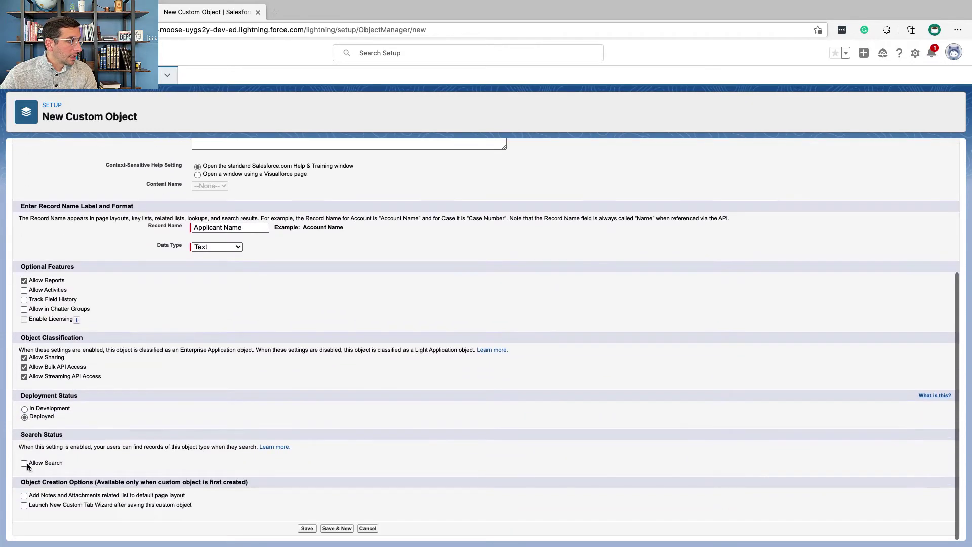
{"action": "left_click", "coordinate": [24, 464]}
{"action": "key", "text": "ctrl+Left"}
{"action": "key", "text": "ctrl+Right"}
{"action": "scroll", "coordinate": [245, 191], "scroll_direction": "up", "scroll_amount": 8}
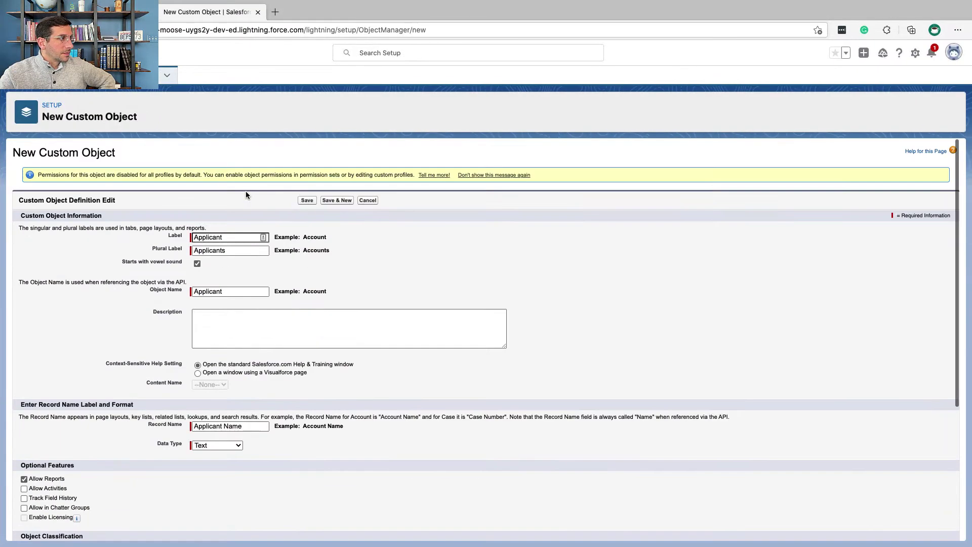
{"action": "left_click", "coordinate": [332, 201]}
Review the Trailhead steps for the Interviewer details and Position's status field.
{"action": "key", "text": "ctrl+Left"}
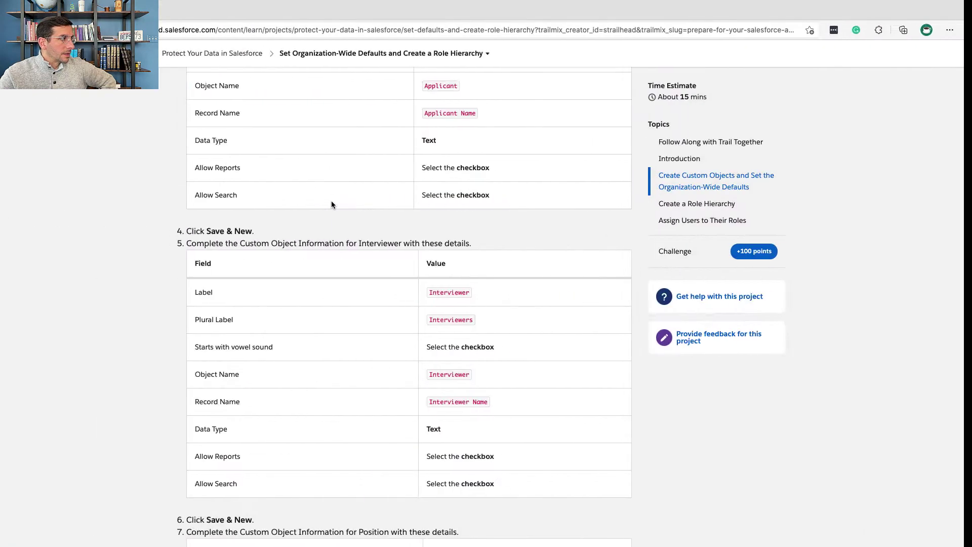
{"action": "scroll", "coordinate": [328, 219], "scroll_direction": "down", "scroll_amount": 2}
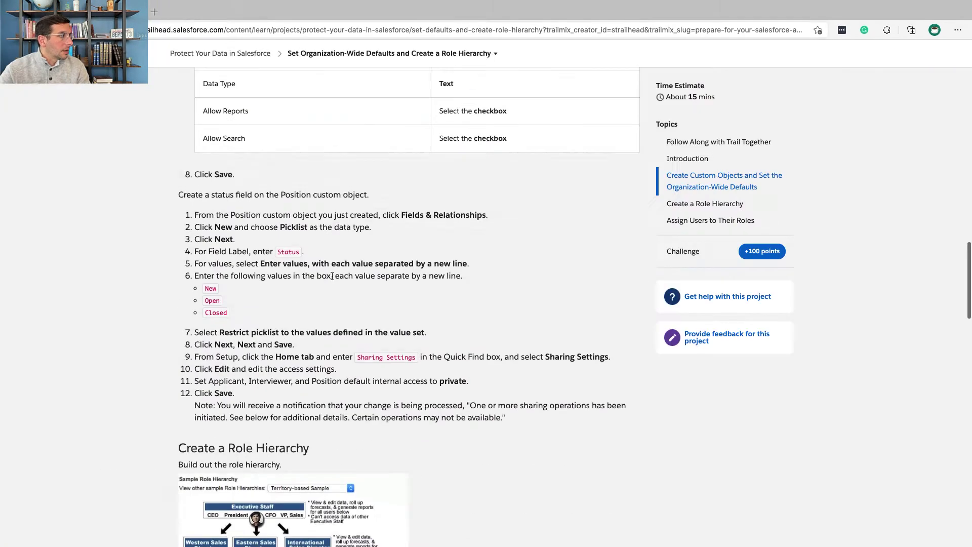
{"action": "scroll", "coordinate": [332, 276], "scroll_direction": "down", "scroll_amount": 1}
{"action": "triple_click", "coordinate": [299, 191]}
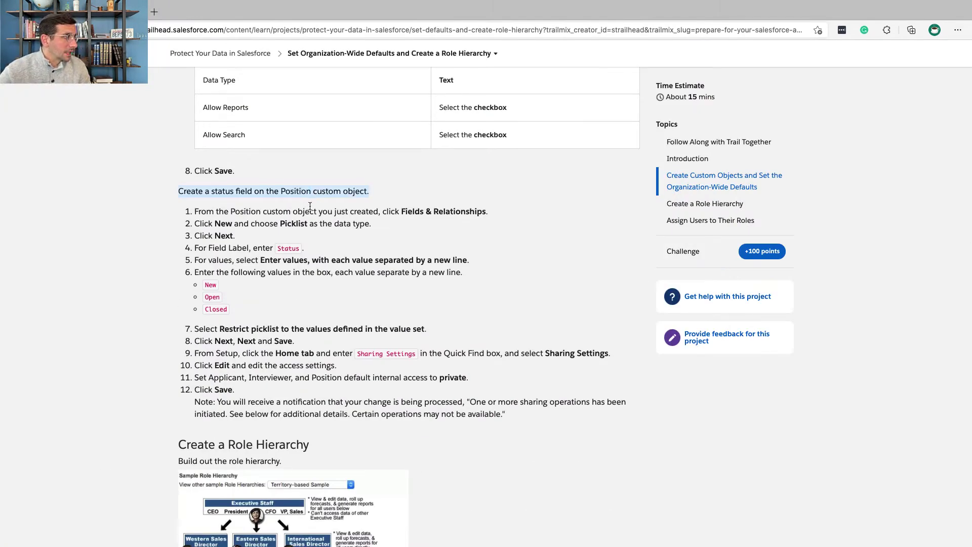
{"action": "scroll", "coordinate": [310, 207], "scroll_direction": "down", "scroll_amount": 3}
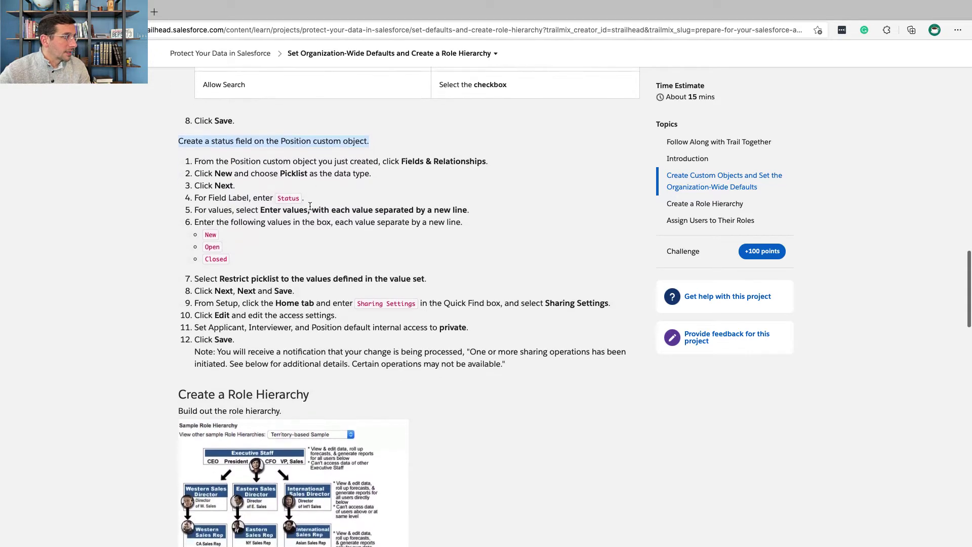
{"action": "triple_click", "coordinate": [352, 140]}
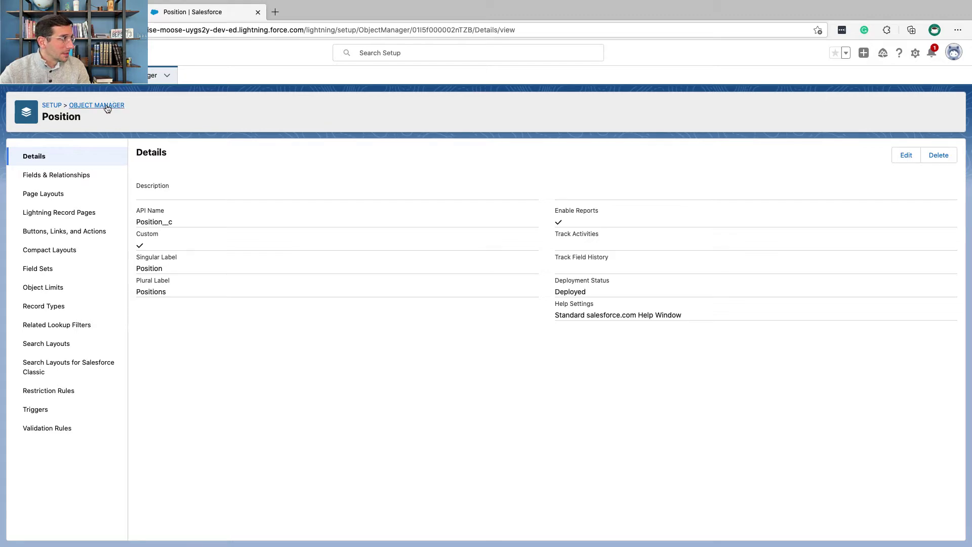
Return to the Object Manager list and open Position's Fields & Relationships.
{"action": "left_click", "coordinate": [107, 106]}
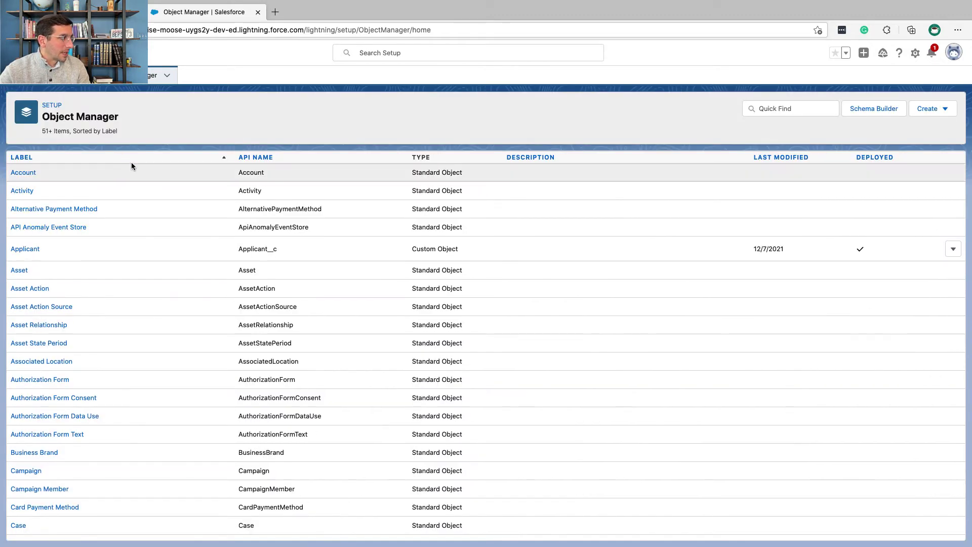
{"action": "scroll", "coordinate": [132, 166], "scroll_direction": "down", "scroll_amount": 20}
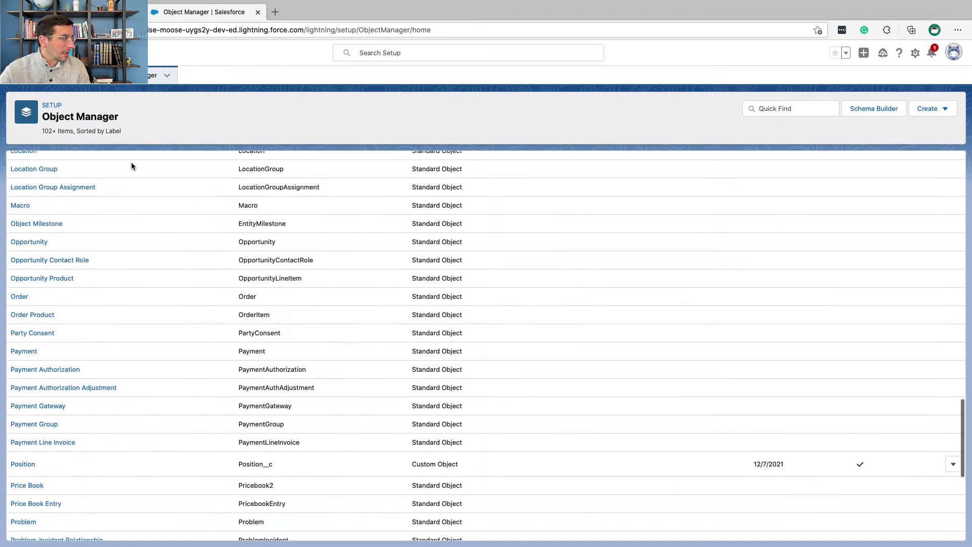
{"action": "scroll", "coordinate": [132, 166], "scroll_direction": "down", "scroll_amount": 10}
{"action": "key", "text": "ctrl+Left"}
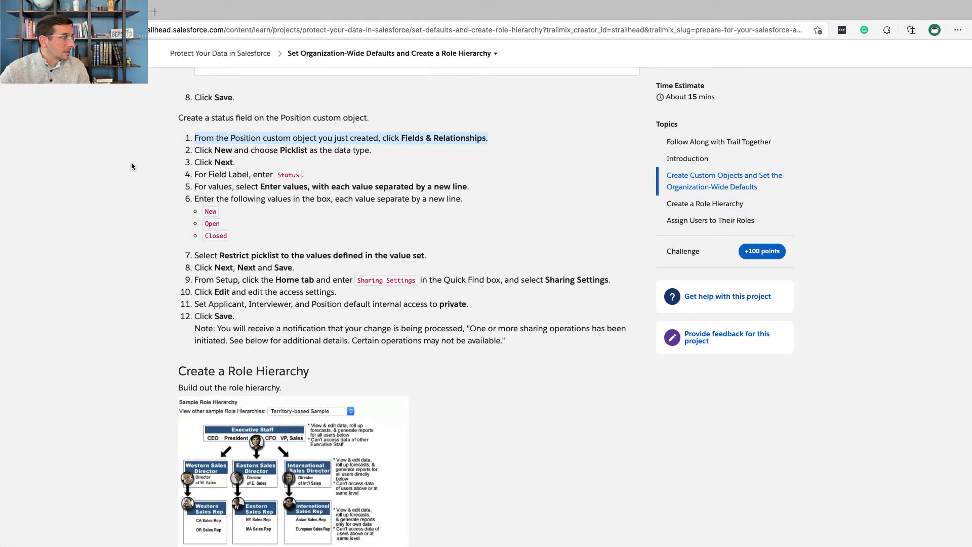
{"action": "key", "text": "ctrl+Right"}
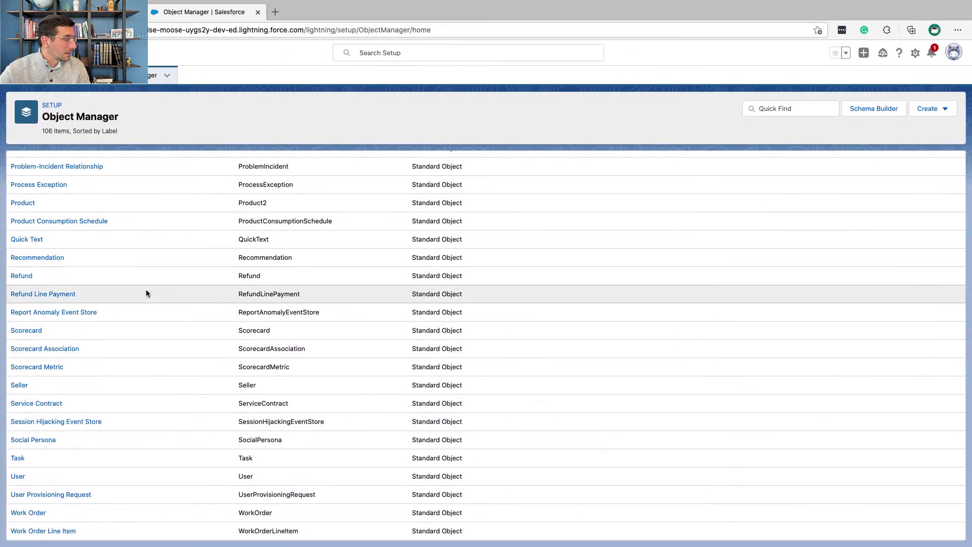
{"action": "scroll", "coordinate": [113, 273], "scroll_direction": "up", "scroll_amount": 5}
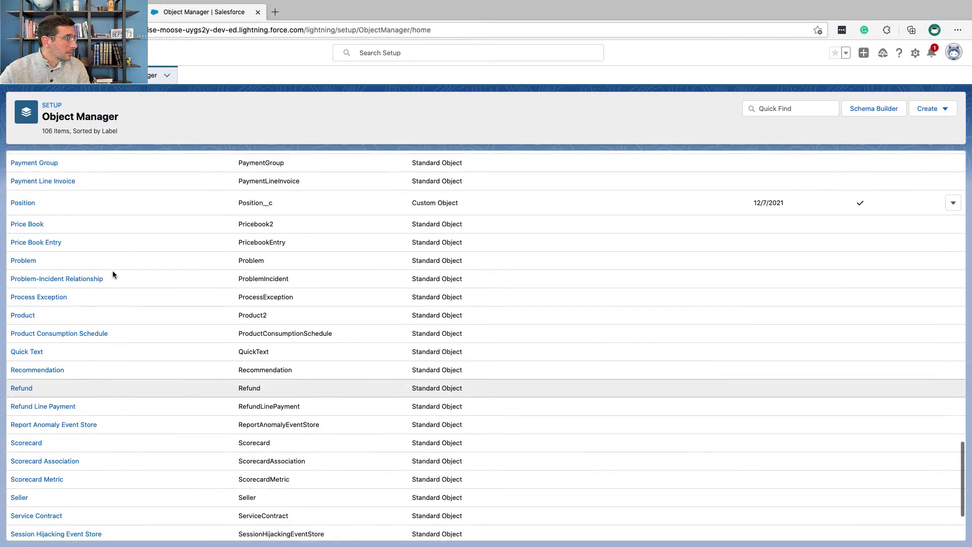
{"action": "left_click", "coordinate": [24, 217]}
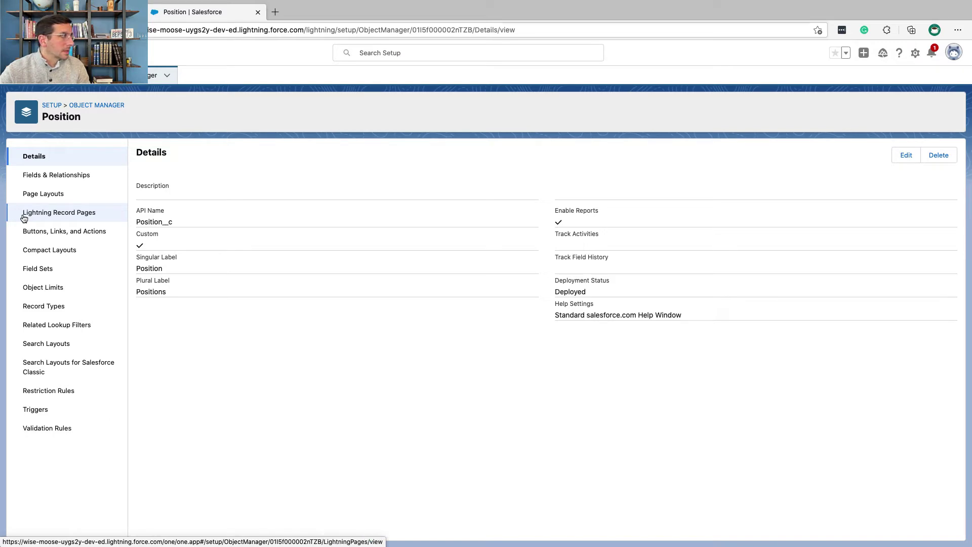
{"action": "left_click", "coordinate": [56, 175]}
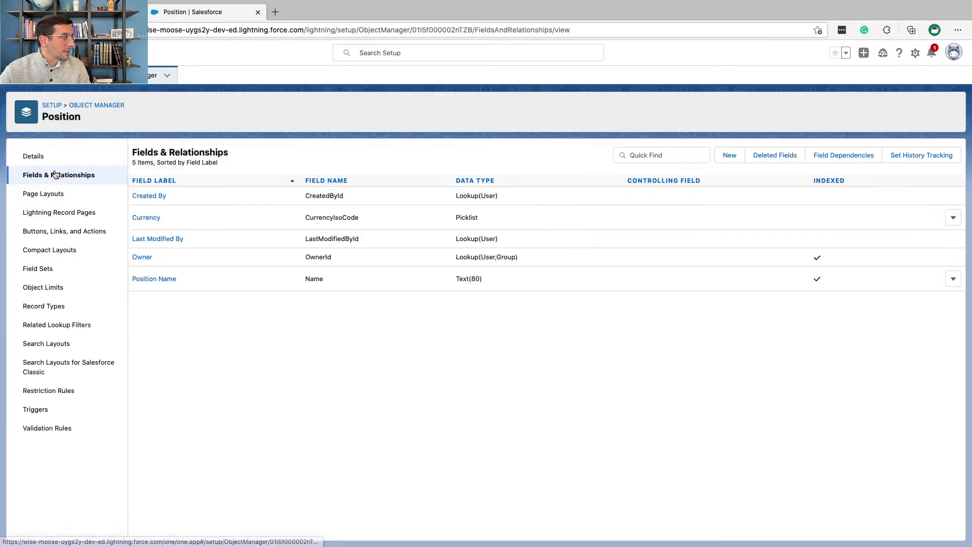
Check the next Trailhead instruction before adding a field to Position.
{"action": "key", "text": "ctrl+Left"}
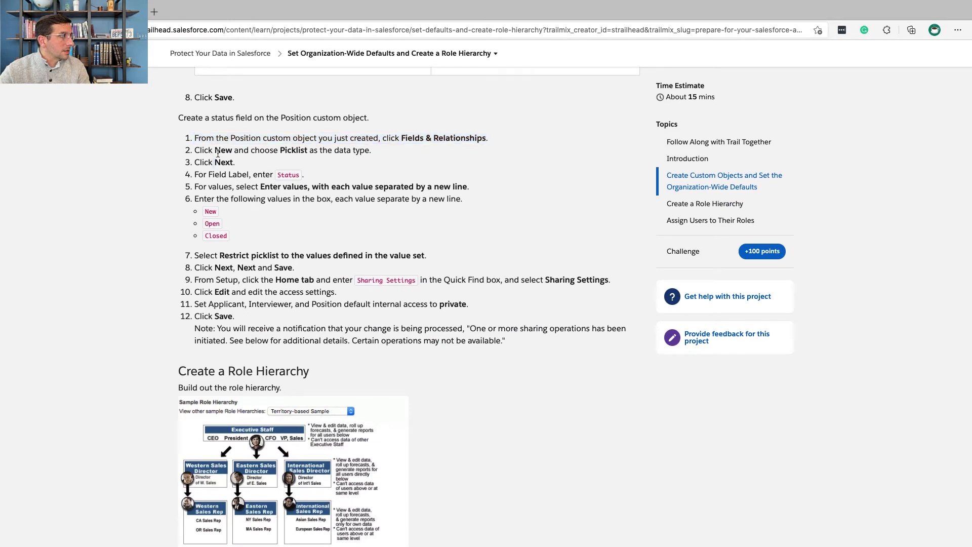
{"action": "double_click", "coordinate": [220, 161]}
{"action": "key", "text": "ctrl+Right"}
{"action": "left_click_drag", "start_coordinate": [719, 132], "coordinate": [707, 131]}
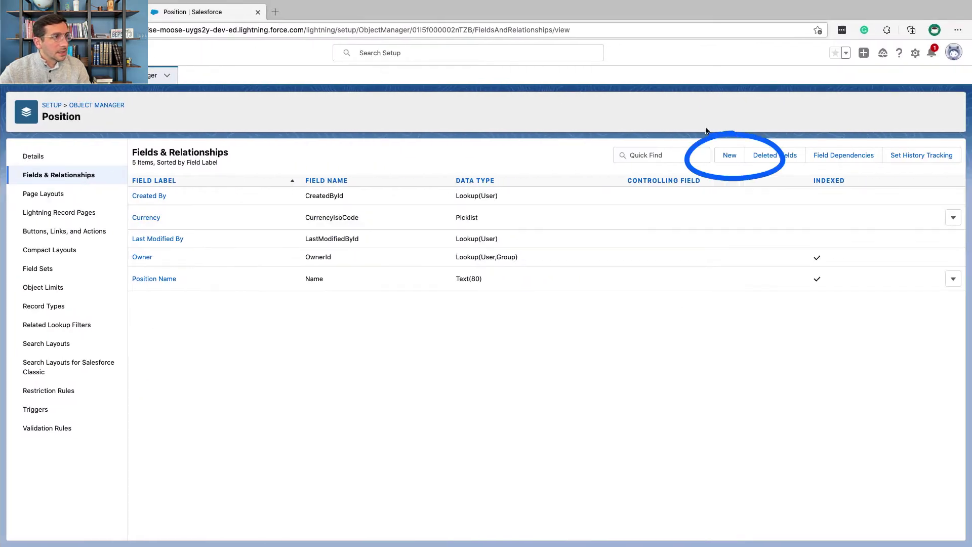
Create a new Position custom field with the Picklist data type and continue to Step 2.
{"action": "left_click", "coordinate": [730, 156]}
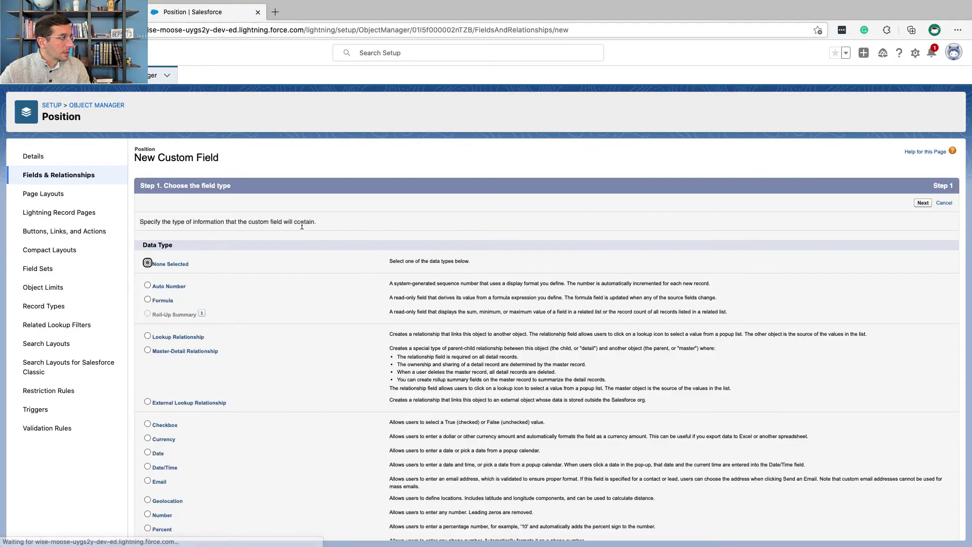
{"action": "scroll", "coordinate": [291, 330], "scroll_direction": "down", "scroll_amount": 5}
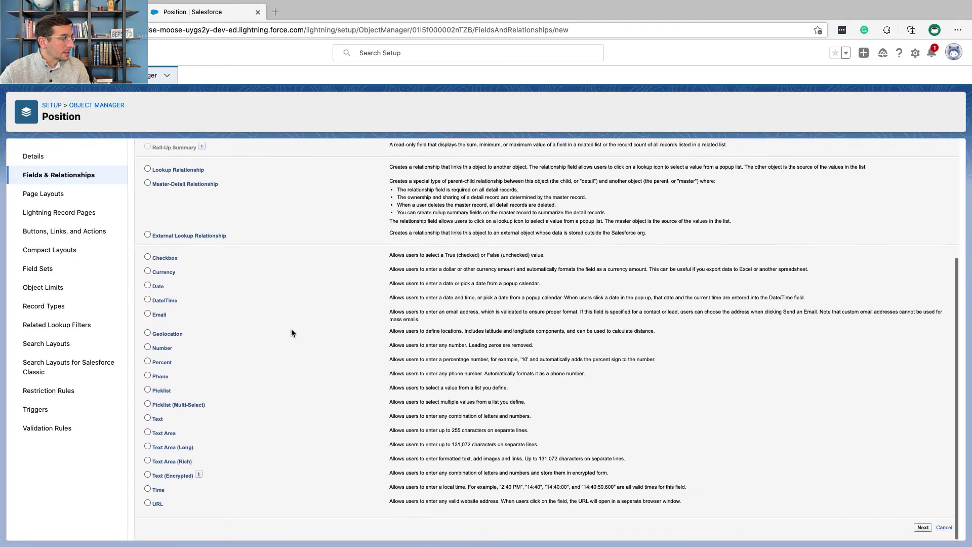
{"action": "left_click_drag", "start_coordinate": [155, 375], "coordinate": [149, 388]}
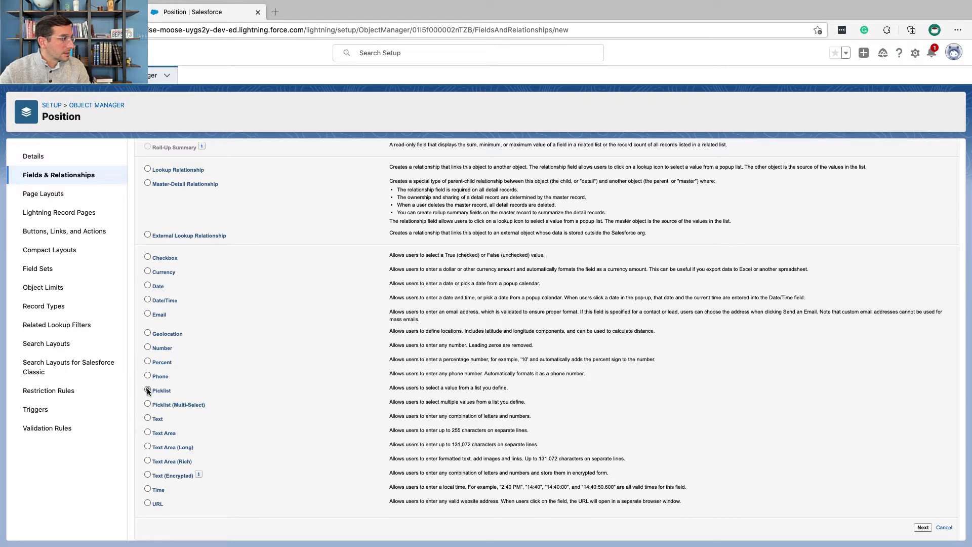
{"action": "scroll", "coordinate": [147, 388], "scroll_direction": "up", "scroll_amount": 5}
{"action": "mouse_move", "coordinate": [947, 208]}
{"action": "left_mouse_down"}
{"action": "mouse_move", "coordinate": [870, 212]}
{"action": "mouse_move", "coordinate": [936, 195]}
{"action": "left_mouse_up"}
{"action": "left_click", "coordinate": [922, 202]}
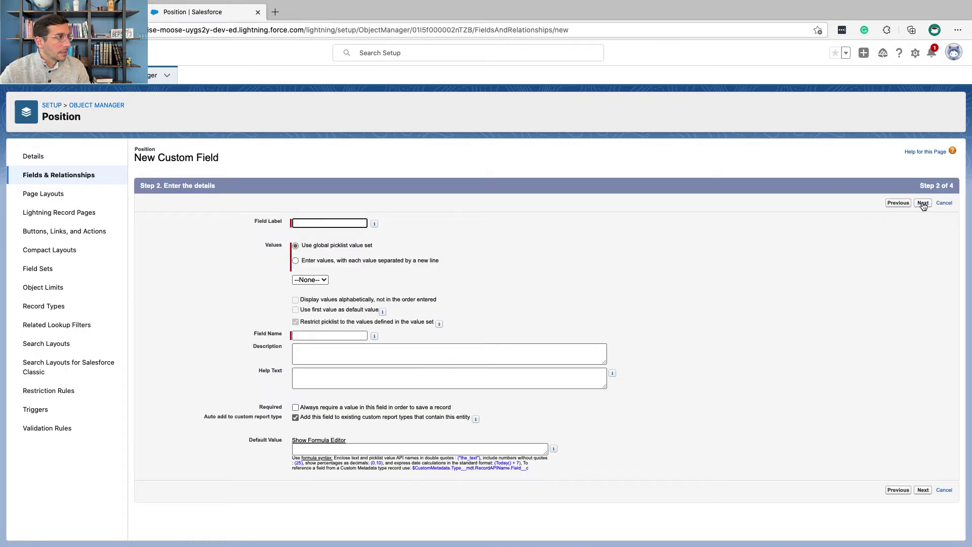
Copy 'Status' from the instructions as the field label and choose manual value entry.
{"action": "key", "text": "ctrl+Left"}
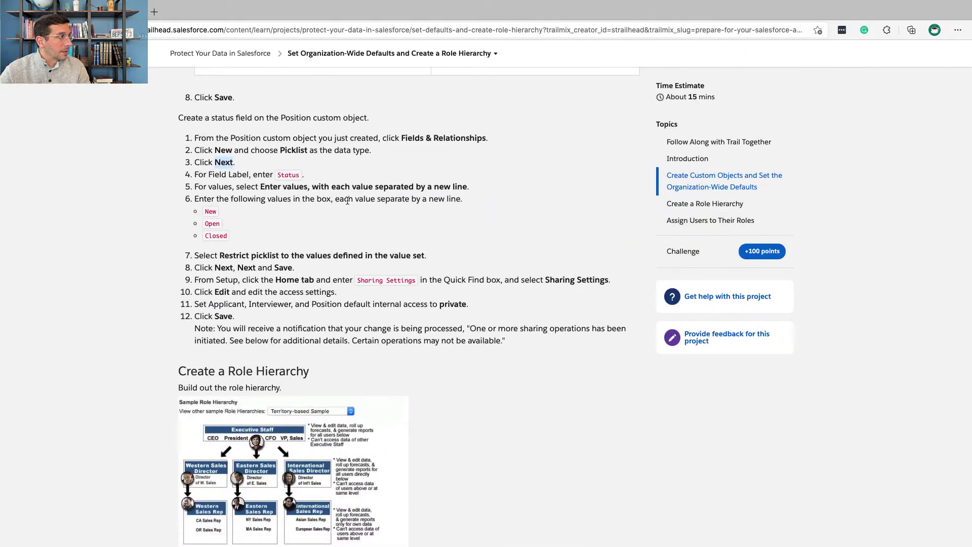
{"action": "double_click", "coordinate": [296, 174]}
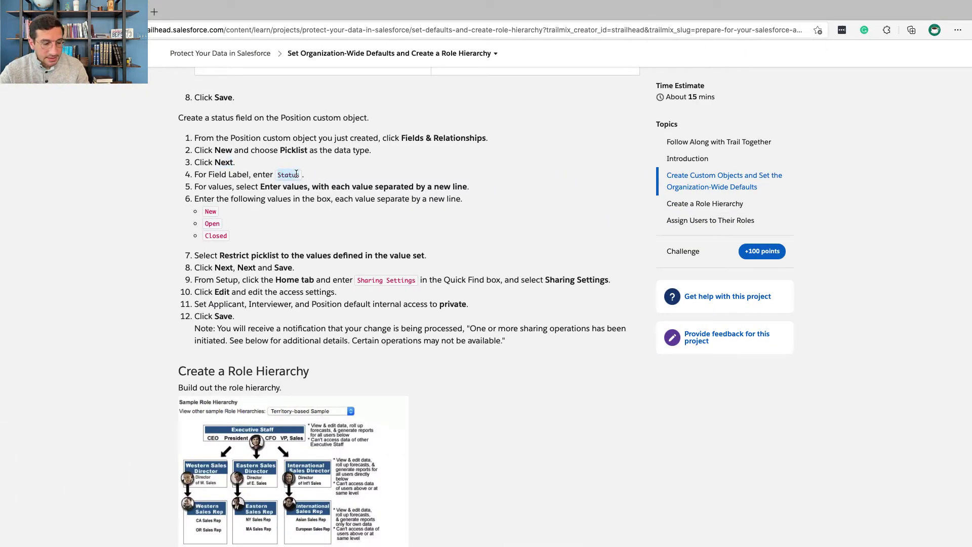
{"action": "key", "text": "ctrl+c"}
{"action": "key", "text": "ctrl+Right"}
{"action": "left_click", "coordinate": [304, 223]}
{"action": "key", "text": "ctrl+v"}
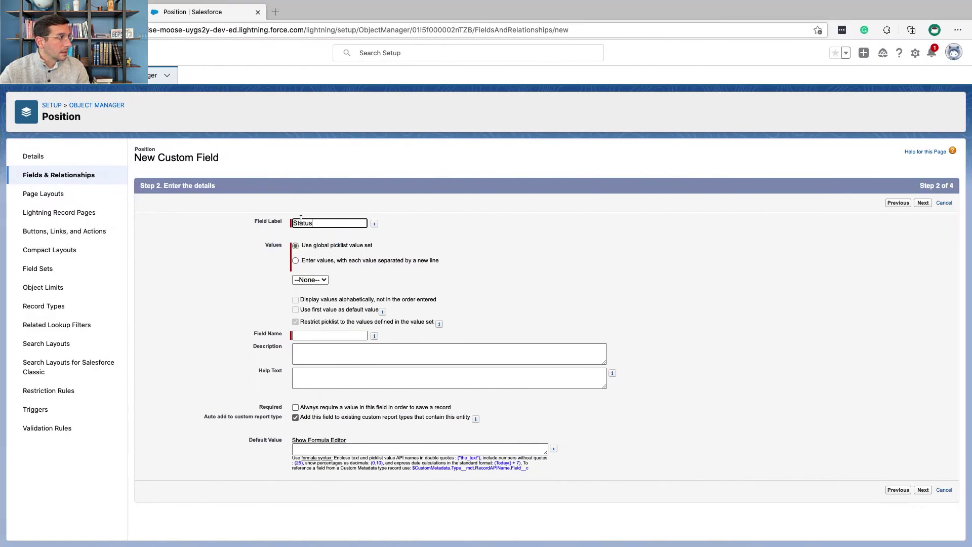
{"action": "left_click", "coordinate": [311, 260]}
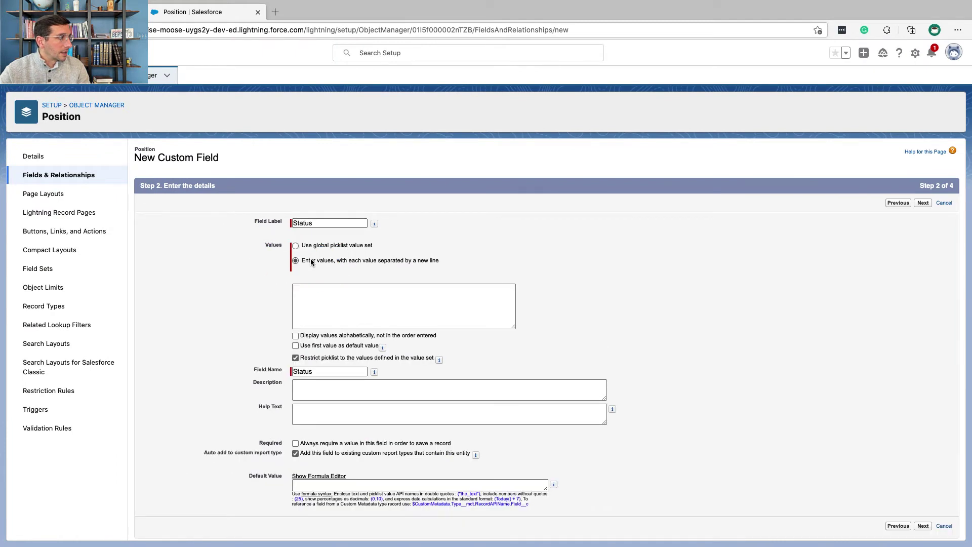
Enter the picklist values New, Open and Closed.
{"action": "key", "text": "ctrl+Left"}
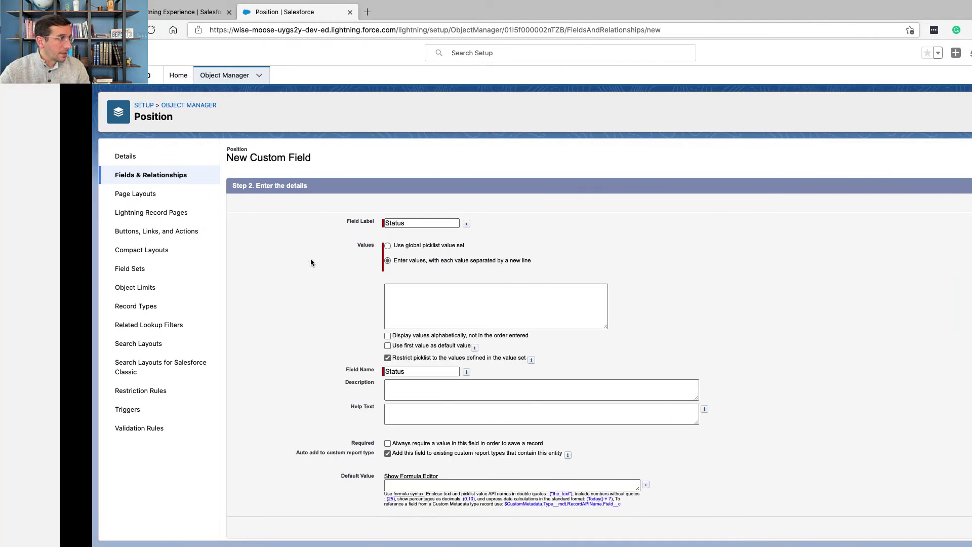
{"action": "key", "text": "ctrl+Right"}
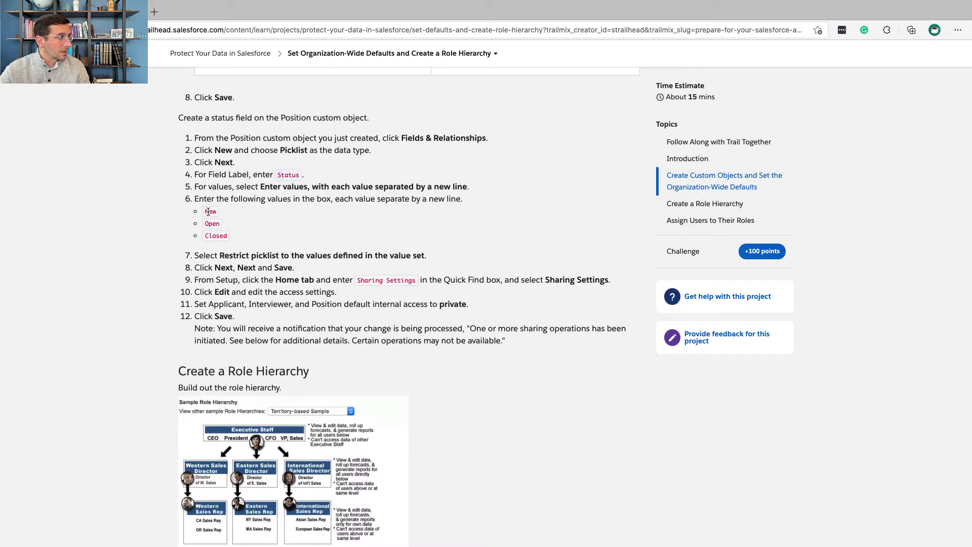
{"action": "key", "text": "ctrl+Right"}
{"action": "left_click", "coordinate": [303, 290]}
{"action": "type", "text": "Ne"}
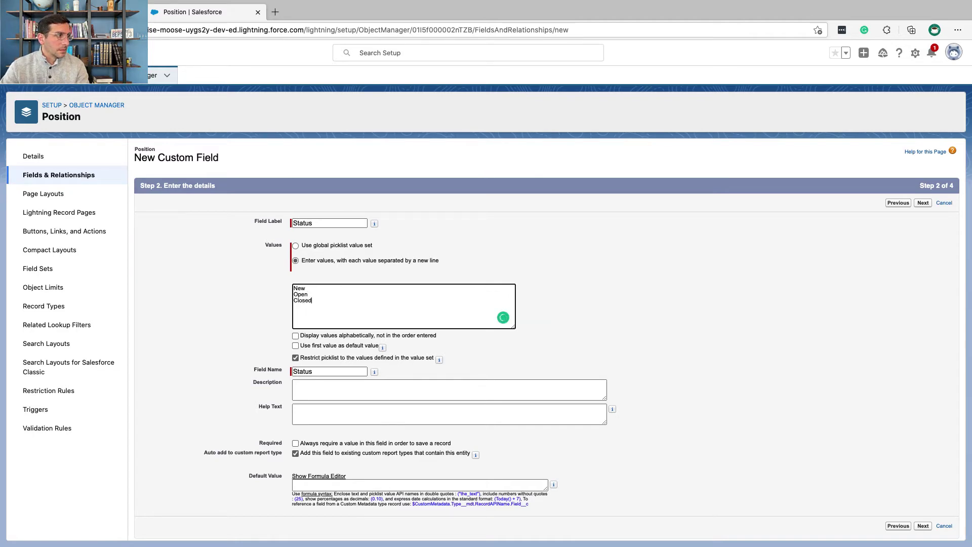
Review the Trailhead steps on restricting the picklist to its defined values.
{"action": "key", "text": "ctrl+Left"}
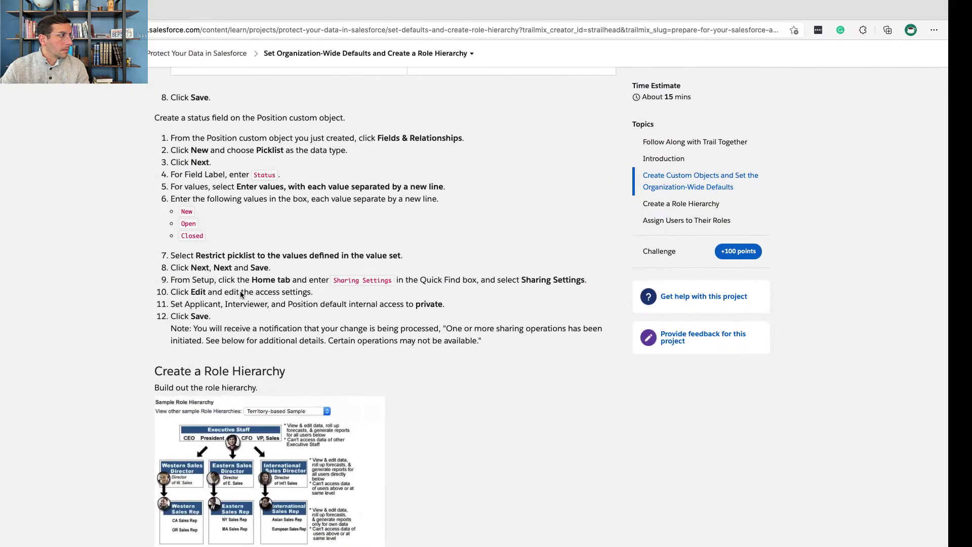
{"action": "scroll", "coordinate": [243, 266], "scroll_direction": "down", "scroll_amount": 3}
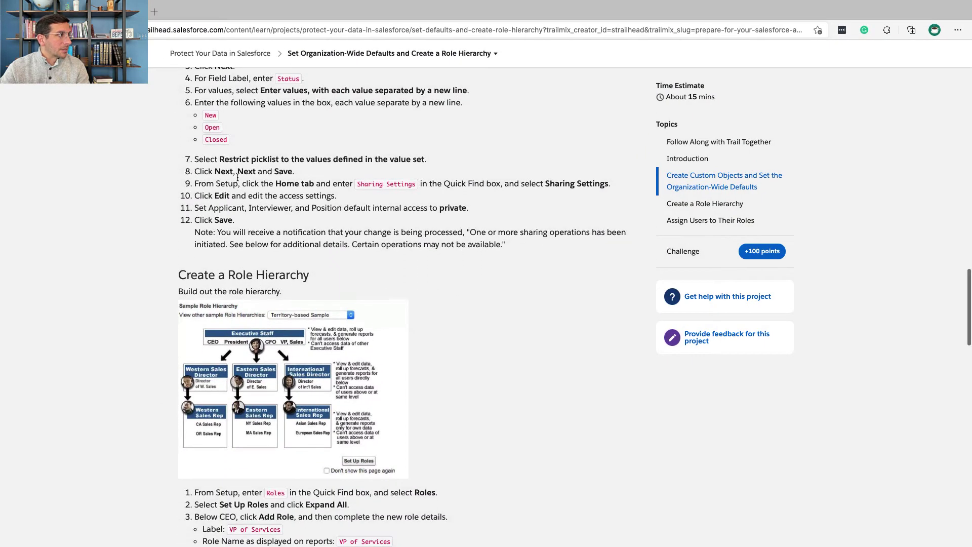
{"action": "triple_click", "coordinate": [254, 159]}
{"action": "key", "text": "ctrl+Right"}
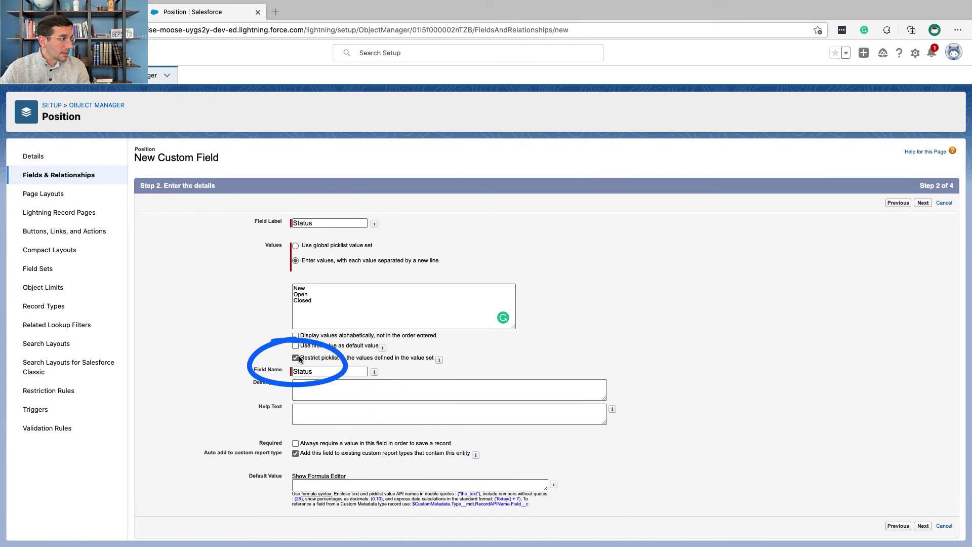
{"action": "key", "text": "ctrl+Left"}
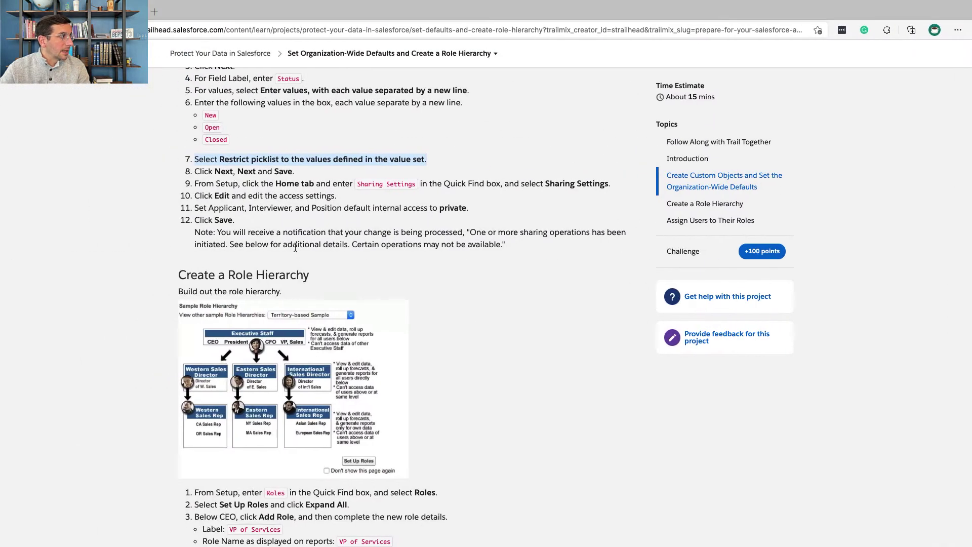
{"action": "triple_click", "coordinate": [240, 172]}
{"action": "key", "text": "ctrl+Right"}
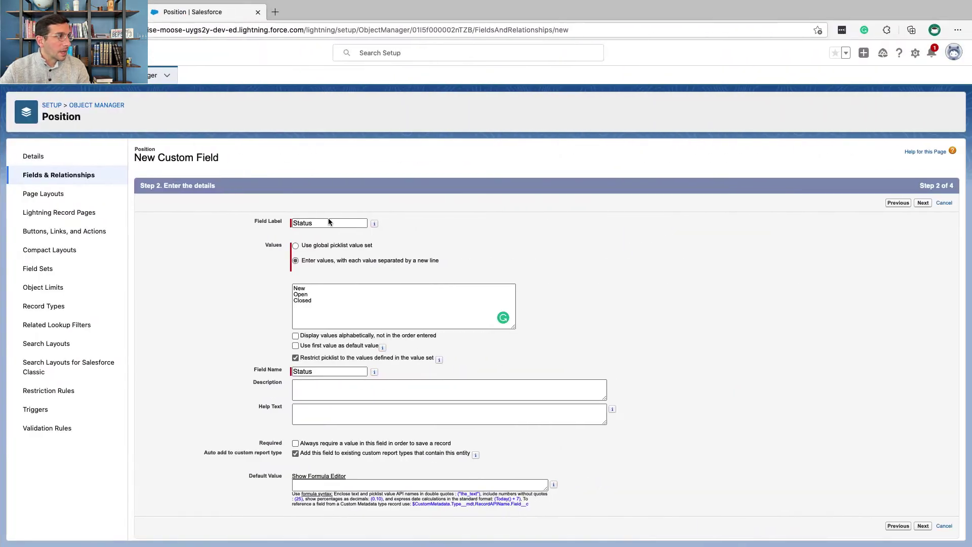
Pass field-level security and page layout steps and save the Status field.
{"action": "left_click", "coordinate": [925, 203]}
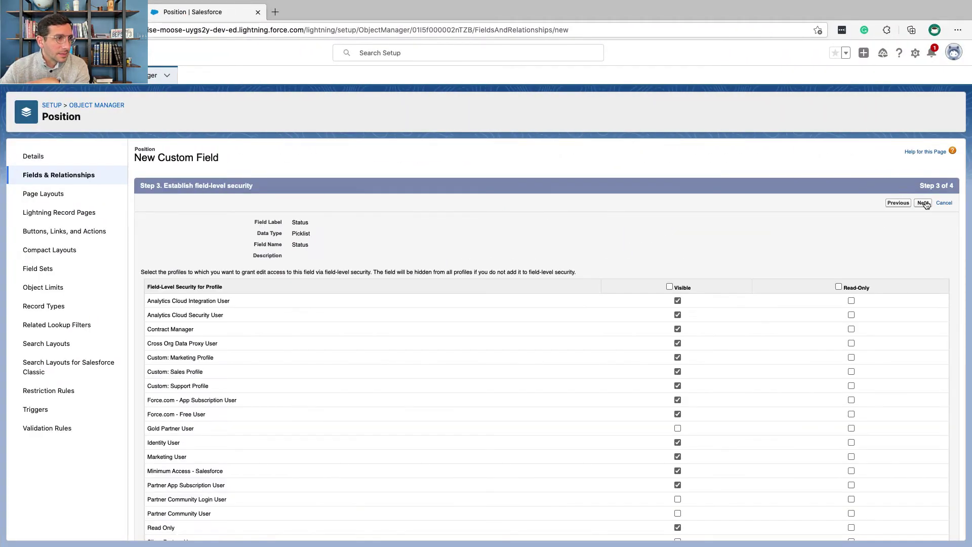
{"action": "left_click", "coordinate": [925, 203]}
{"action": "left_click", "coordinate": [921, 203]}
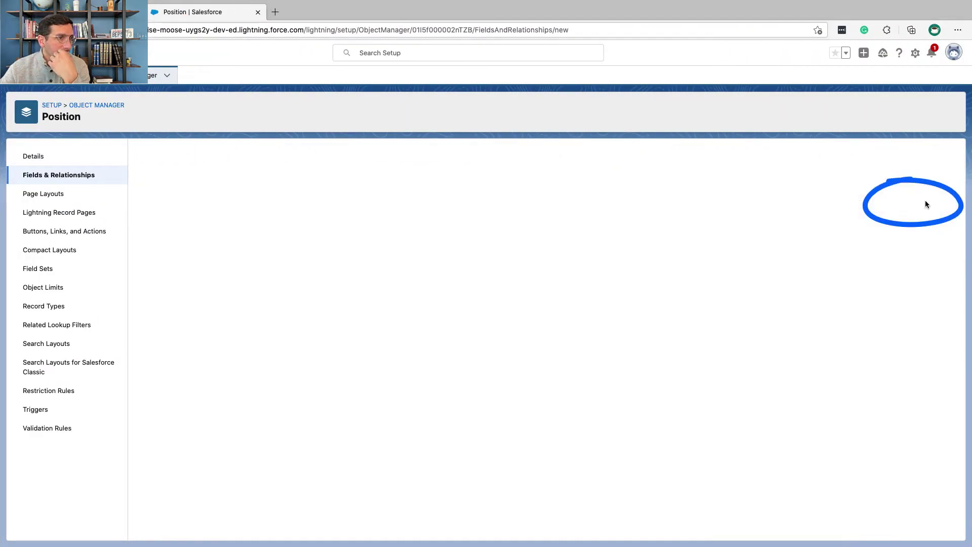
Mark Trailhead step 9 about finding Sharing Settings.
{"action": "key", "text": "ctrl+Left"}
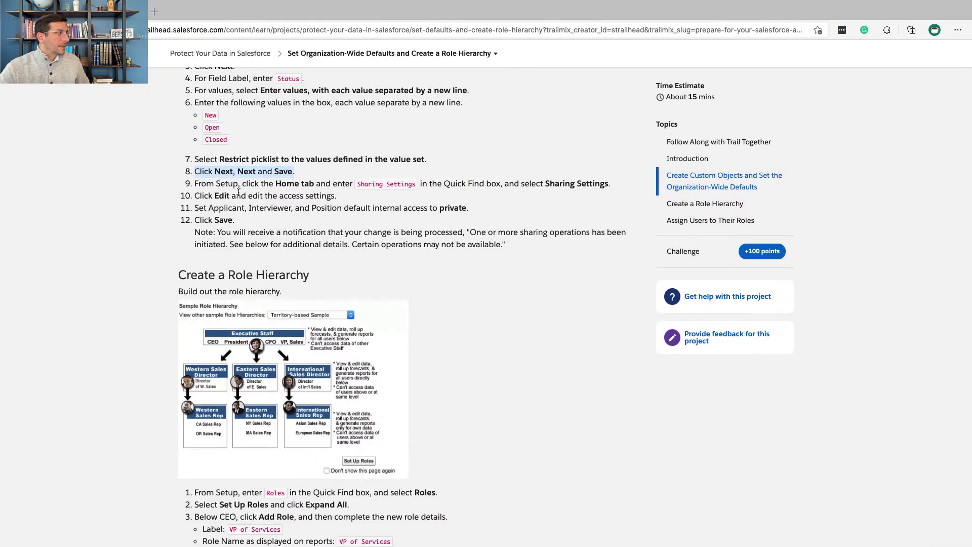
{"action": "left_click", "coordinate": [223, 196]}
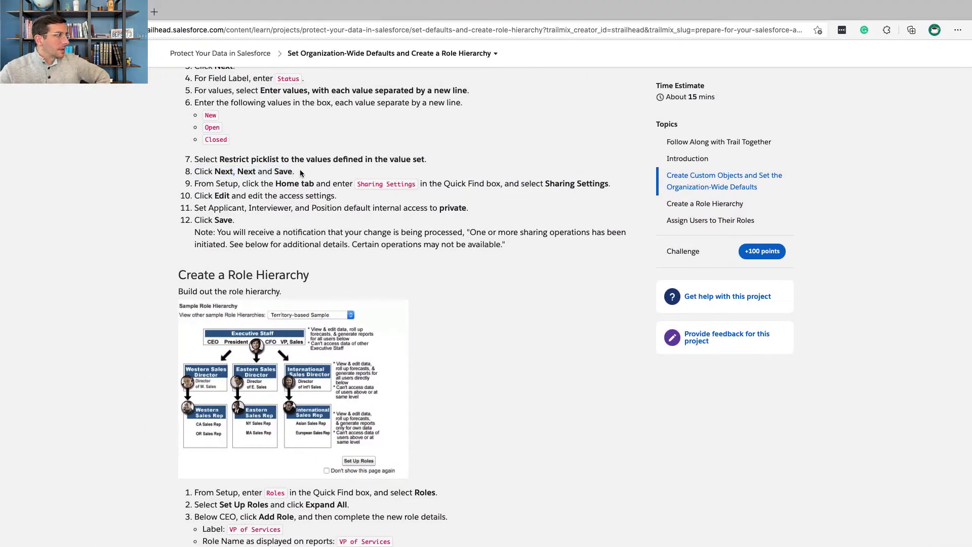
{"action": "triple_click", "coordinate": [197, 182]}
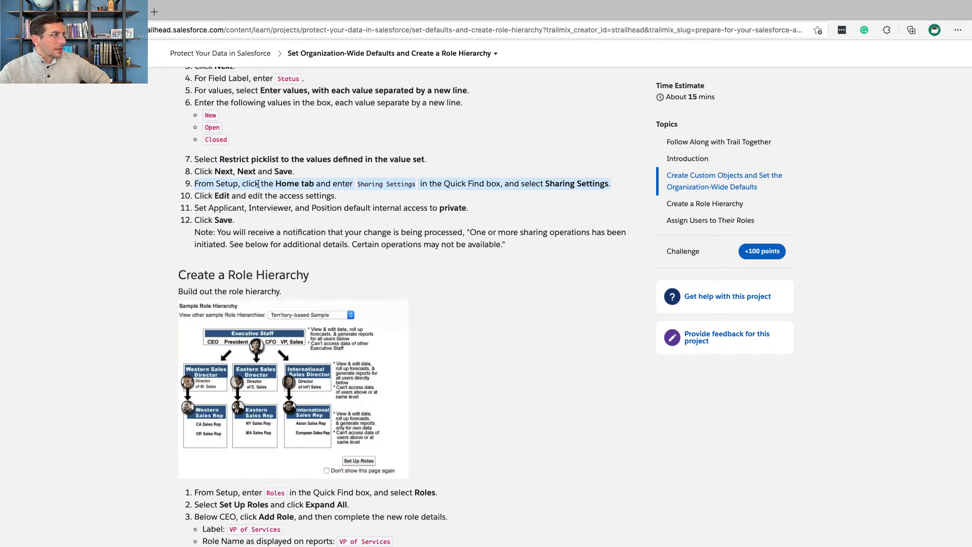
{"action": "key", "text": "ctrl+Right"}
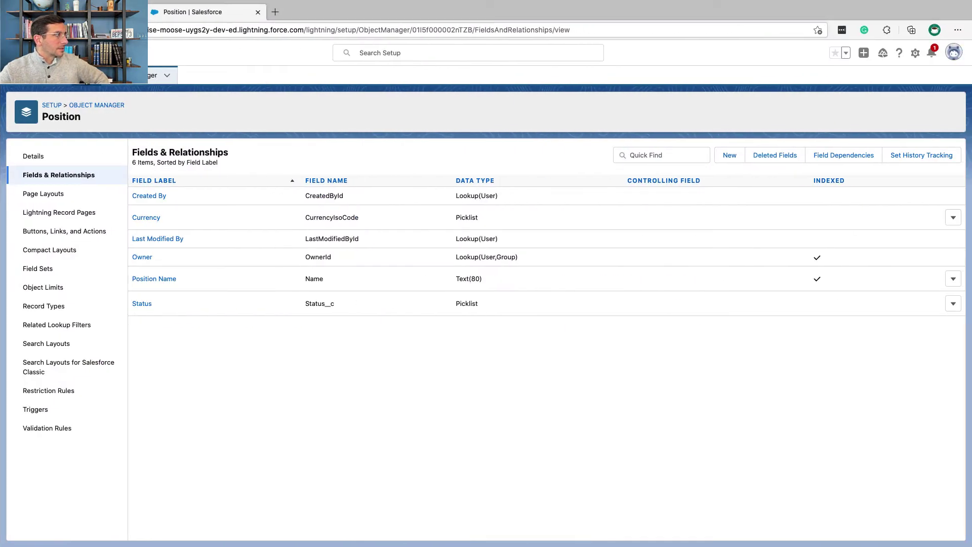
Search Setup for 'sharing set' and open Sharing Settings.
{"action": "left_click", "coordinate": [87, 75]}
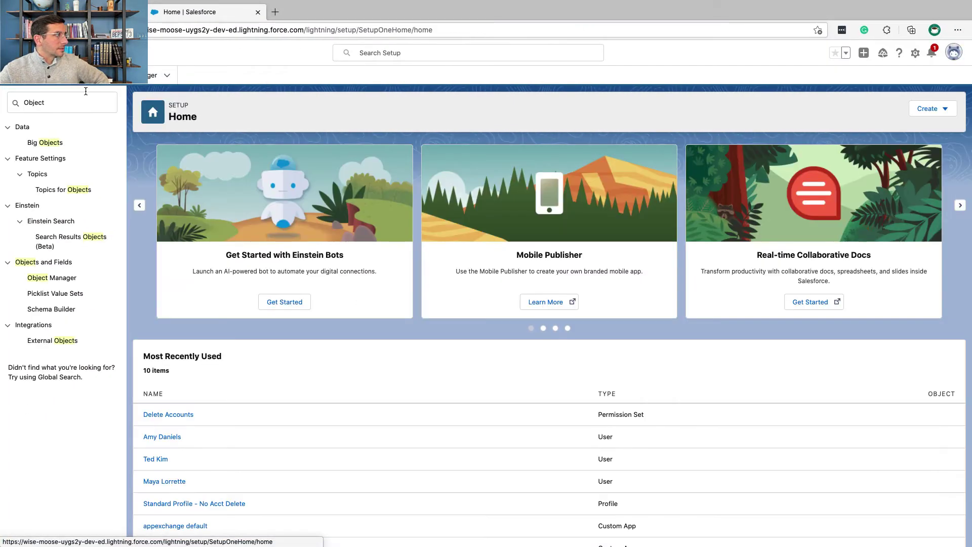
{"action": "triple_click", "coordinate": [78, 98]}
{"action": "type", "text": "sharing set"}
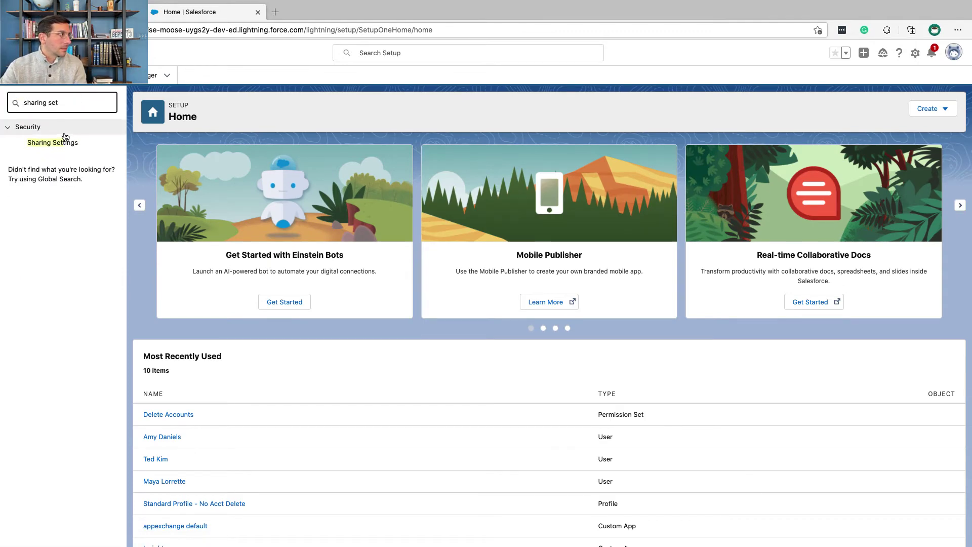
{"action": "left_click", "coordinate": [64, 144]}
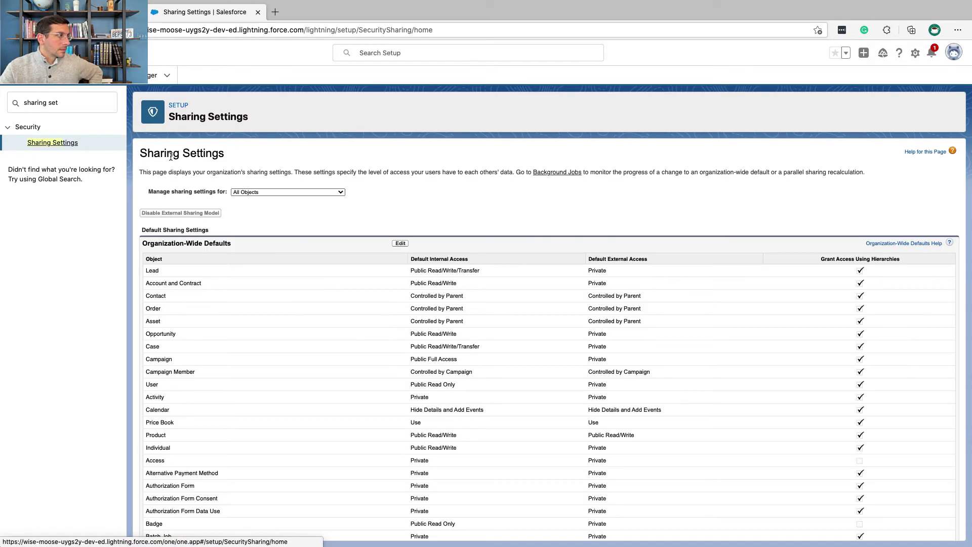
Start editing the organization-wide sharing defaults.
{"action": "key", "text": "ctrl+Left"}
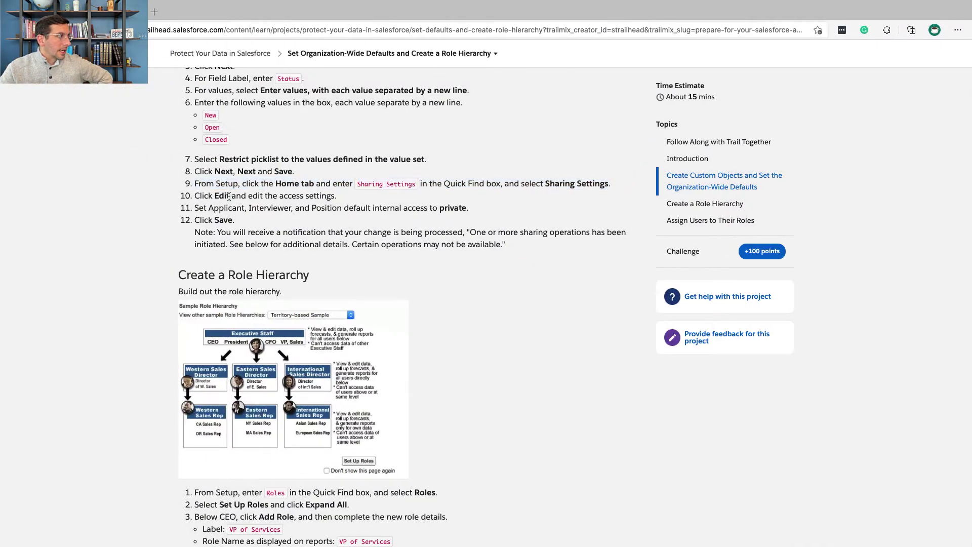
{"action": "triple_click", "coordinate": [229, 197]}
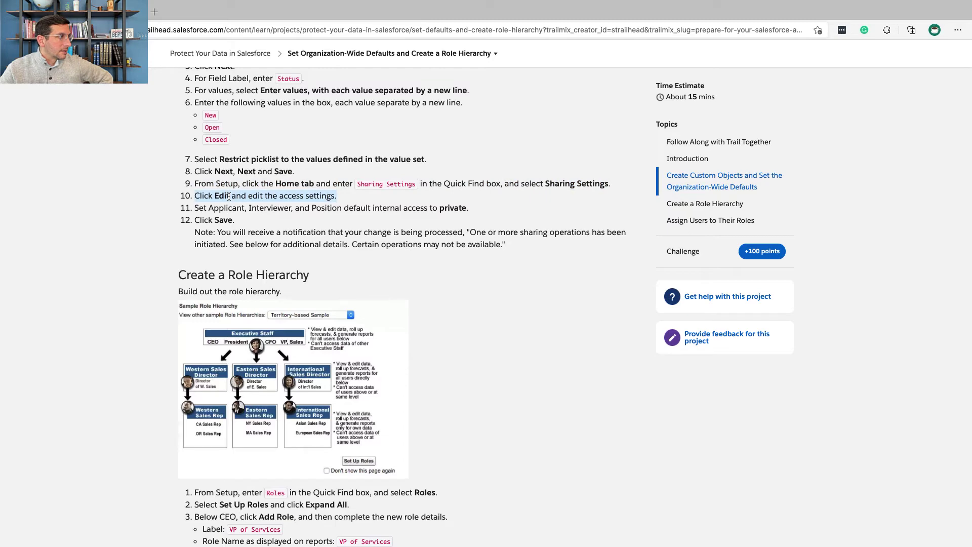
{"action": "key", "text": "ctrl+Right"}
{"action": "left_click_drag", "start_coordinate": [374, 228], "coordinate": [387, 235]}
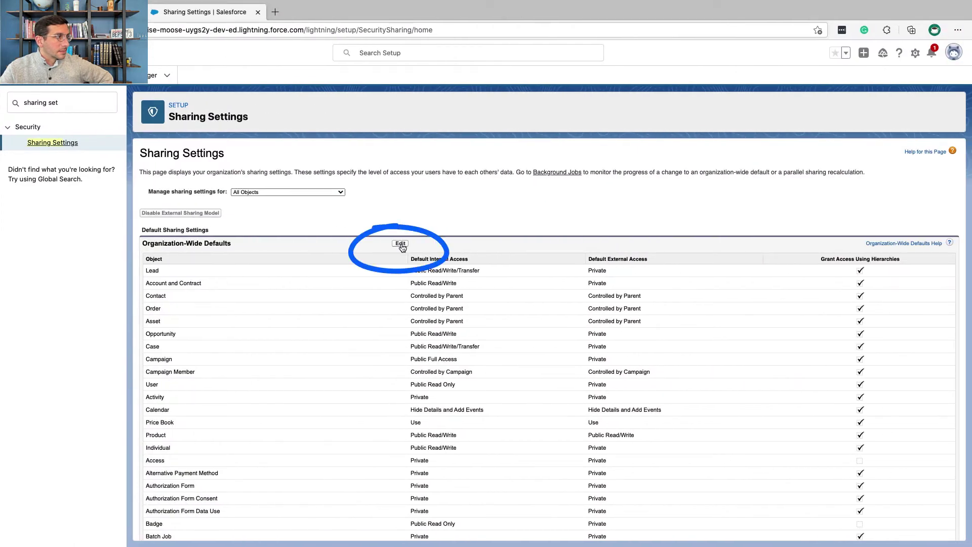
{"action": "left_click", "coordinate": [401, 244]}
Set Applicant, Interviewer and Position default internal access to Private and save.
{"action": "key", "text": "ctrl+Left"}
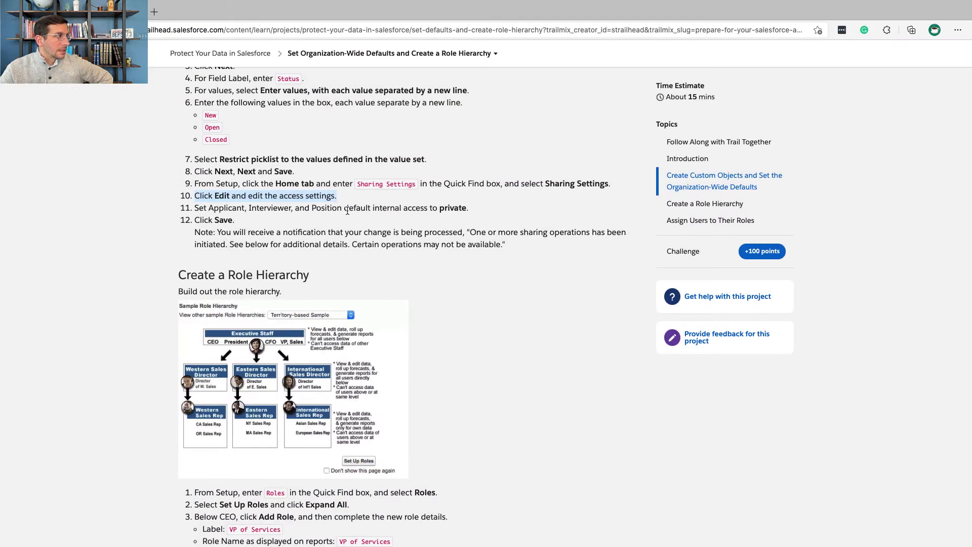
{"action": "triple_click", "coordinate": [347, 208]}
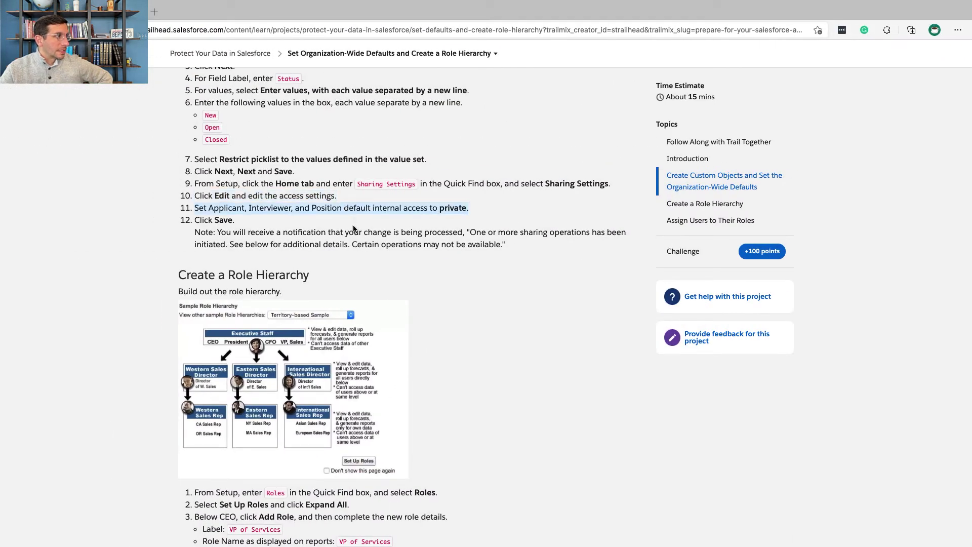
{"action": "scroll", "coordinate": [353, 229], "scroll_direction": "down", "scroll_amount": 1}
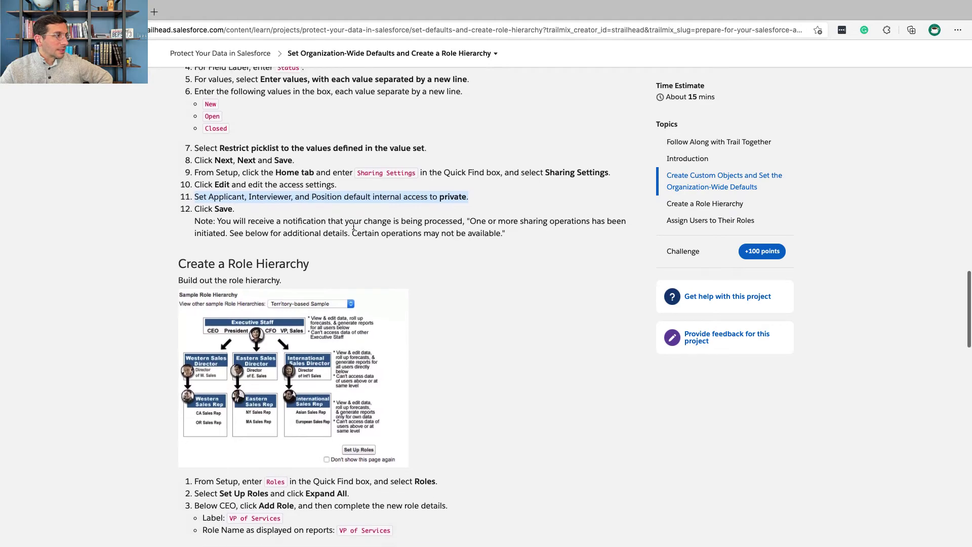
{"action": "key", "text": "ctrl+Right"}
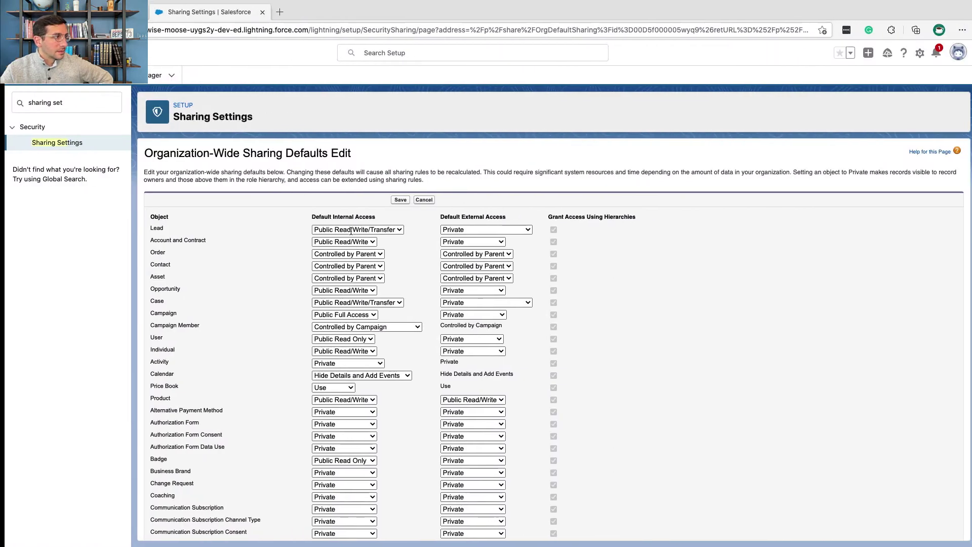
{"action": "scroll", "coordinate": [351, 267], "scroll_direction": "down", "scroll_amount": 15}
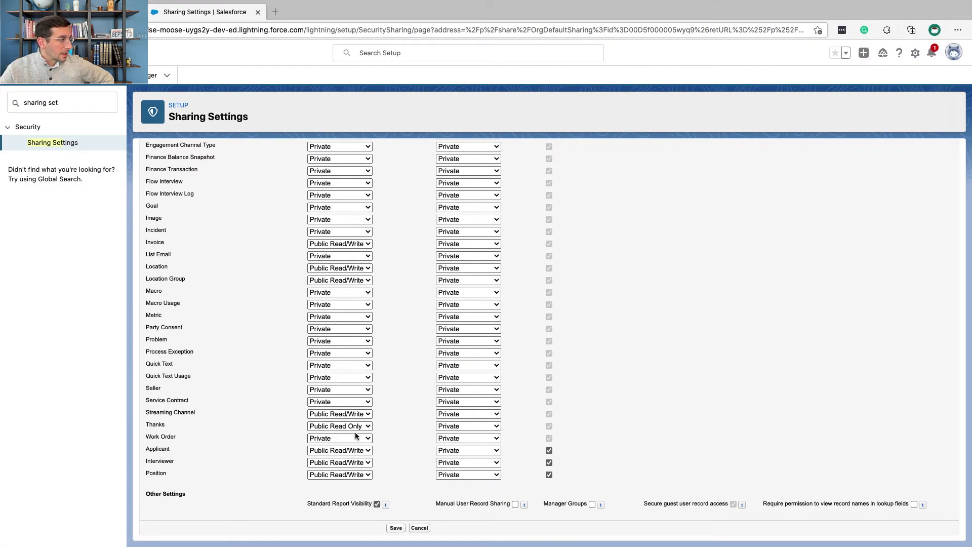
{"action": "left_click", "coordinate": [358, 454]}
{"action": "left_click", "coordinate": [360, 464]}
{"action": "left_click", "coordinate": [360, 464]}
{"action": "left_click", "coordinate": [361, 477]}
{"action": "left_click", "coordinate": [361, 476]}
{"action": "left_click", "coordinate": [361, 488]}
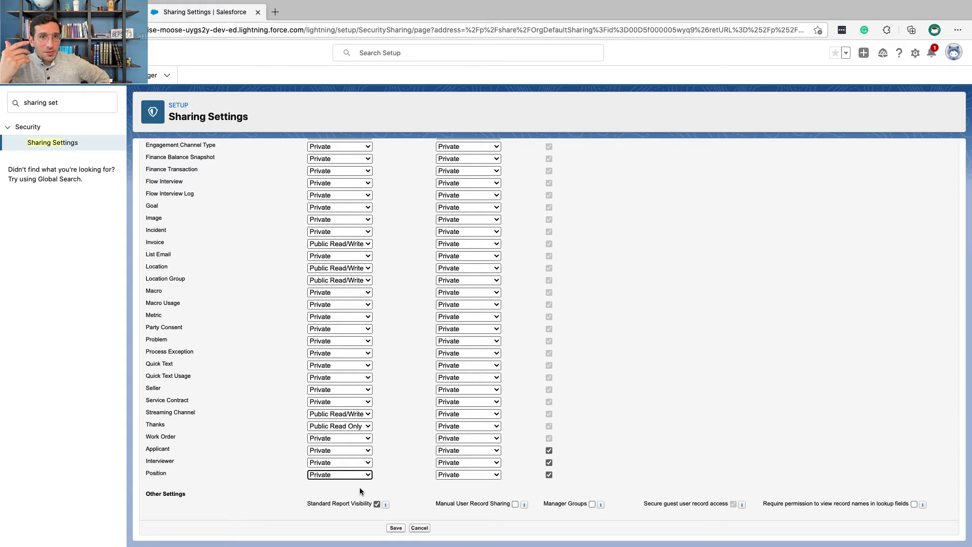
{"action": "left_click", "coordinate": [396, 528]}
Scroll Sharing Settings to confirm Applicant, Interviewer and Position show Private.
{"action": "scroll", "coordinate": [338, 264], "scroll_direction": "down", "scroll_amount": 20}
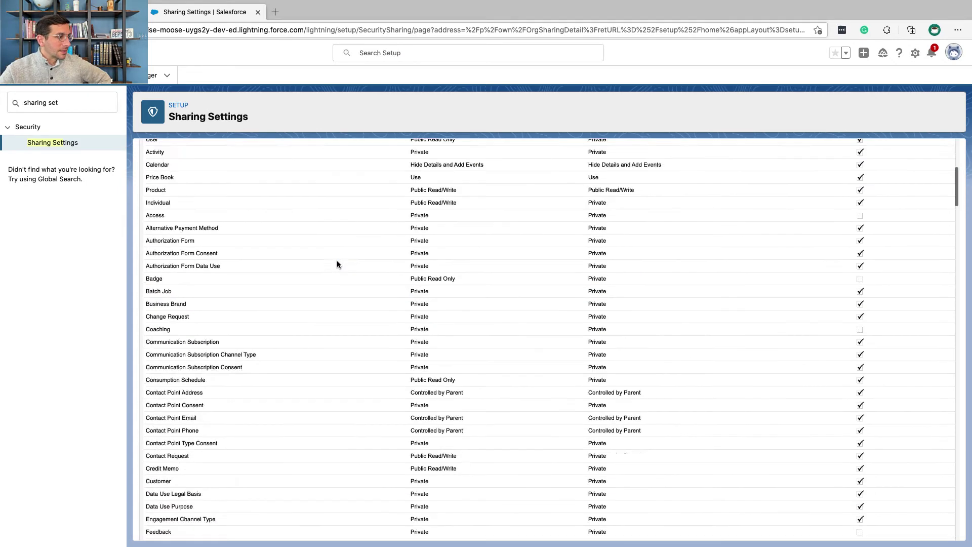
{"action": "scroll", "coordinate": [336, 262], "scroll_direction": "up", "scroll_amount": 5}
{"action": "scroll", "coordinate": [440, 377], "scroll_direction": "up", "scroll_amount": 20}
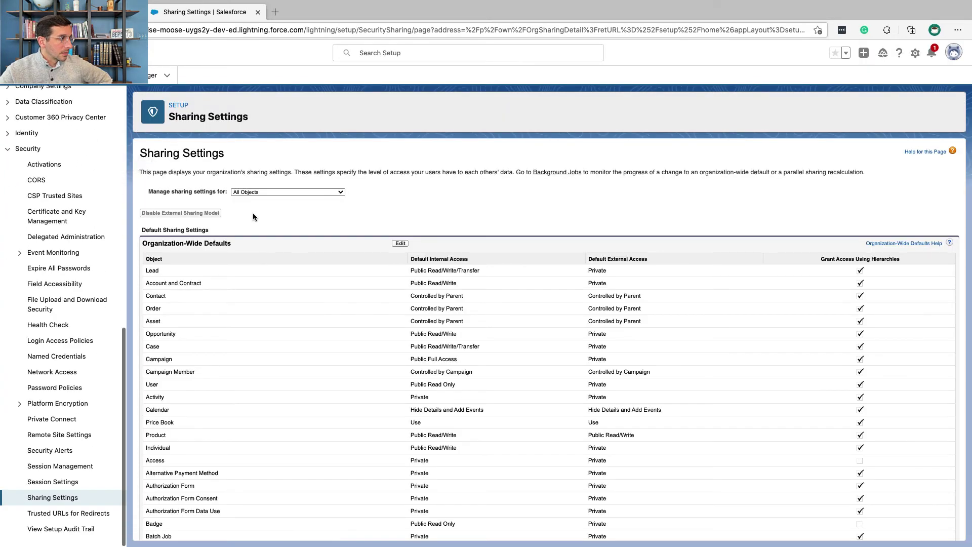
{"action": "scroll", "coordinate": [253, 213], "scroll_direction": "down", "scroll_amount": 15}
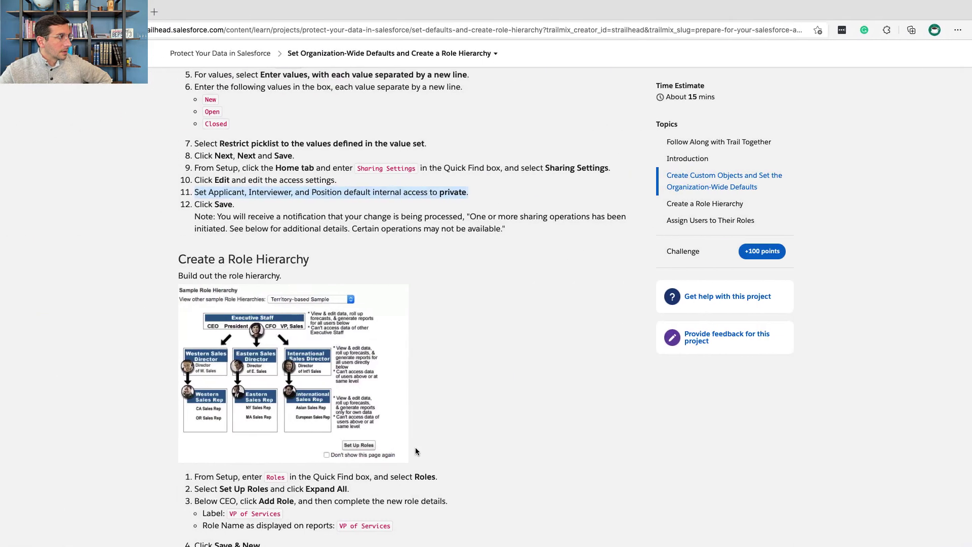
Review the Create a Role Hierarchy section of the Trailhead instructions.
{"action": "left_click", "coordinate": [402, 284]}
{"action": "scroll", "coordinate": [313, 234], "scroll_direction": "down", "scroll_amount": 2}
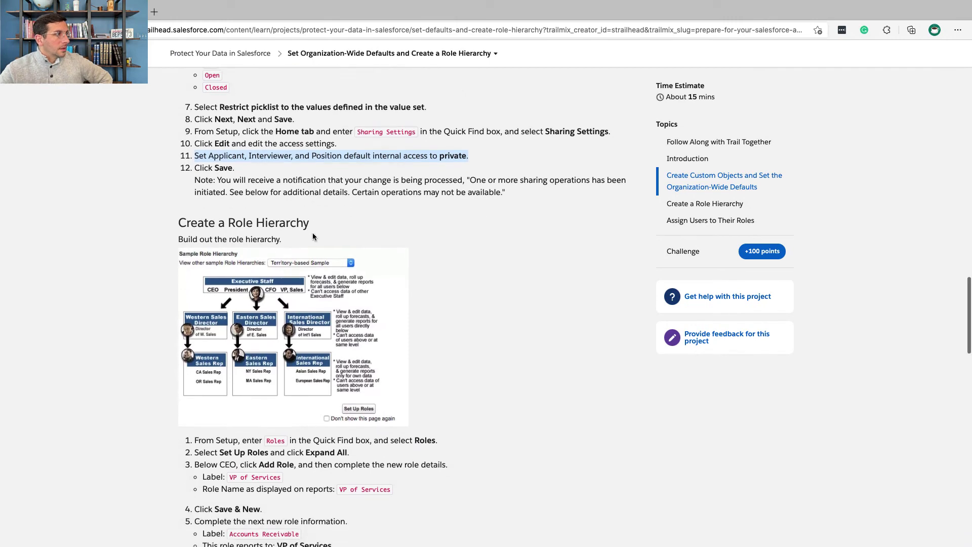
{"action": "triple_click", "coordinate": [258, 211]}
{"action": "scroll", "coordinate": [254, 202], "scroll_direction": "down", "scroll_amount": 5}
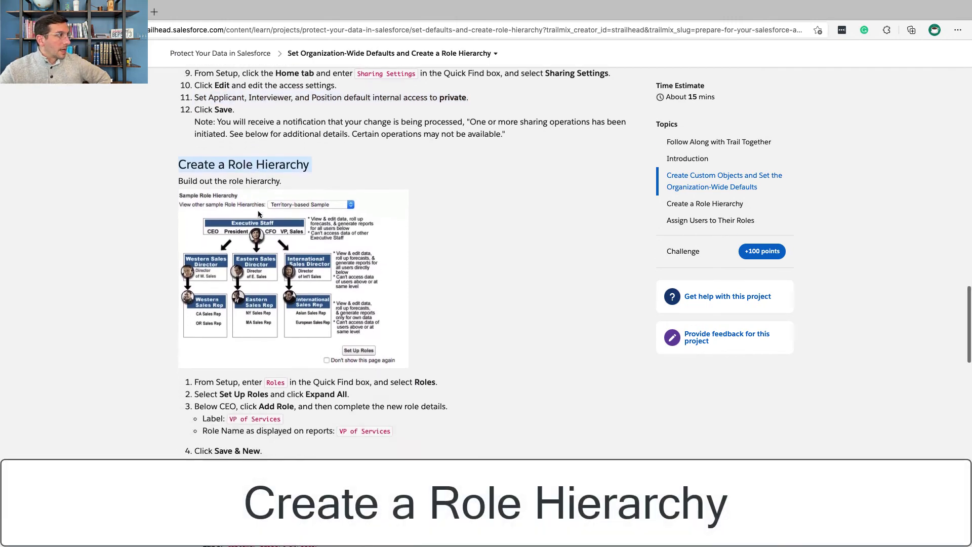
{"action": "scroll", "coordinate": [242, 171], "scroll_direction": "up", "scroll_amount": 3}
{"action": "scroll", "coordinate": [242, 172], "scroll_direction": "down", "scroll_amount": 3}
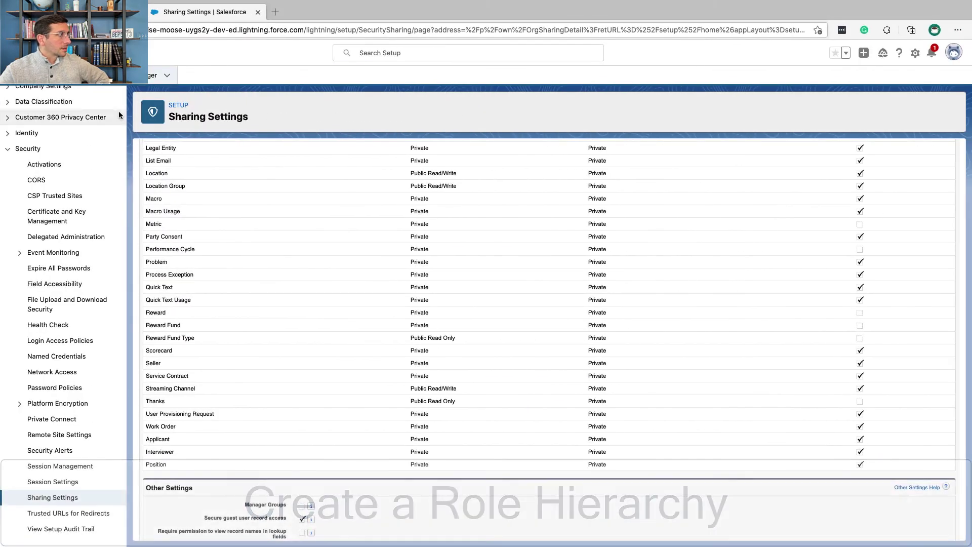
{"action": "scroll", "coordinate": [98, 108], "scroll_direction": "up", "scroll_amount": 10}
Open Roles via Quick Find 'roles', start Set Up Roles and expand the full hierarchy.
{"action": "left_click", "coordinate": [61, 102]}
{"action": "type", "text": "roles"}
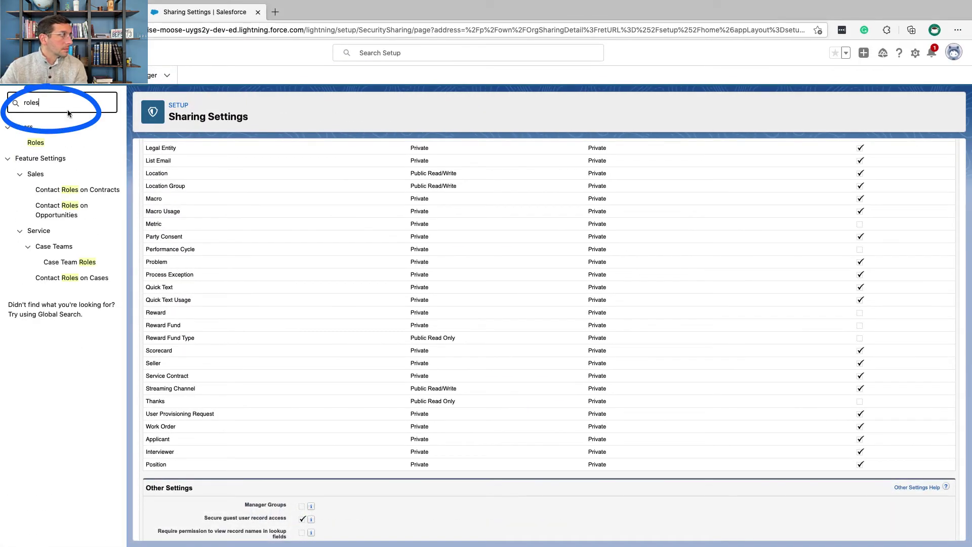
{"action": "left_click", "coordinate": [35, 143]}
{"action": "left_click", "coordinate": [545, 353]}
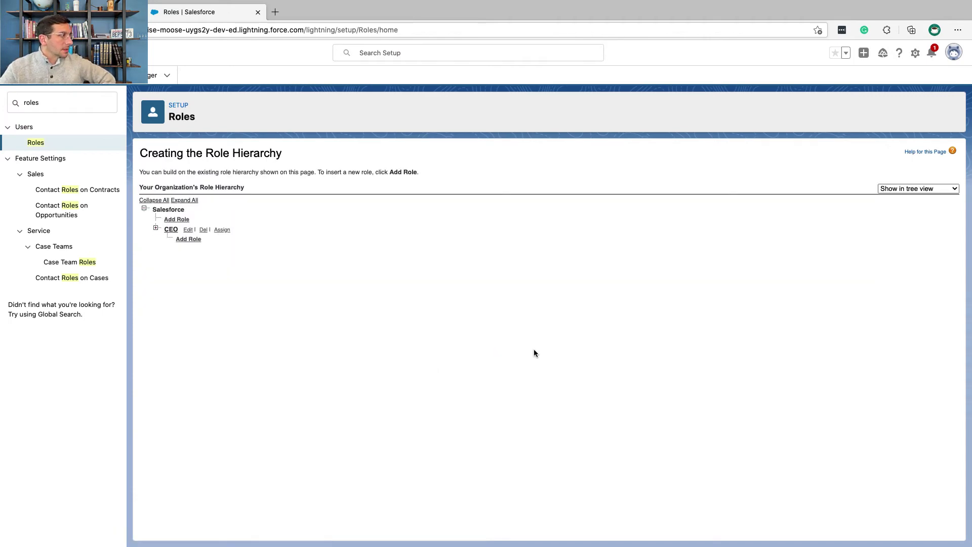
{"action": "left_click", "coordinate": [187, 201]}
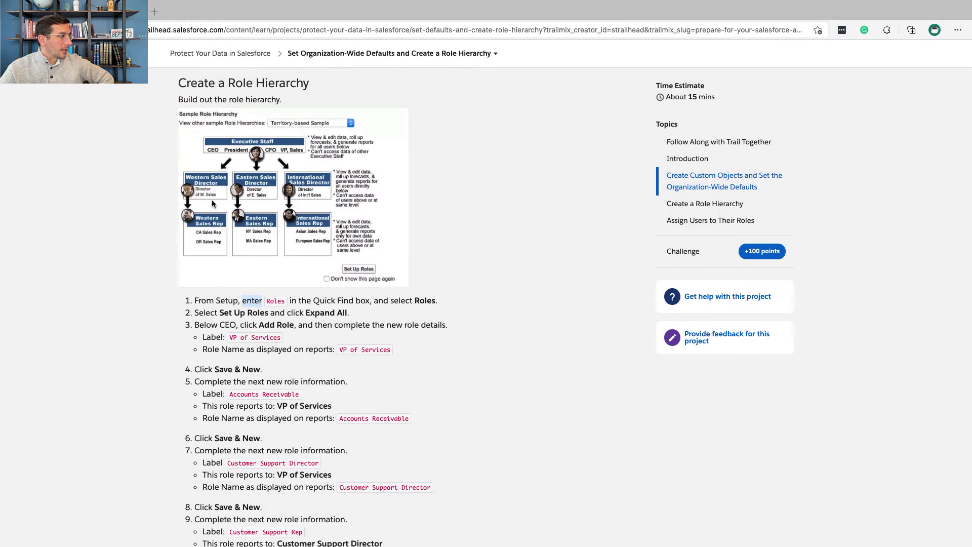
{"action": "scroll", "coordinate": [211, 200], "scroll_direction": "down", "scroll_amount": 3}
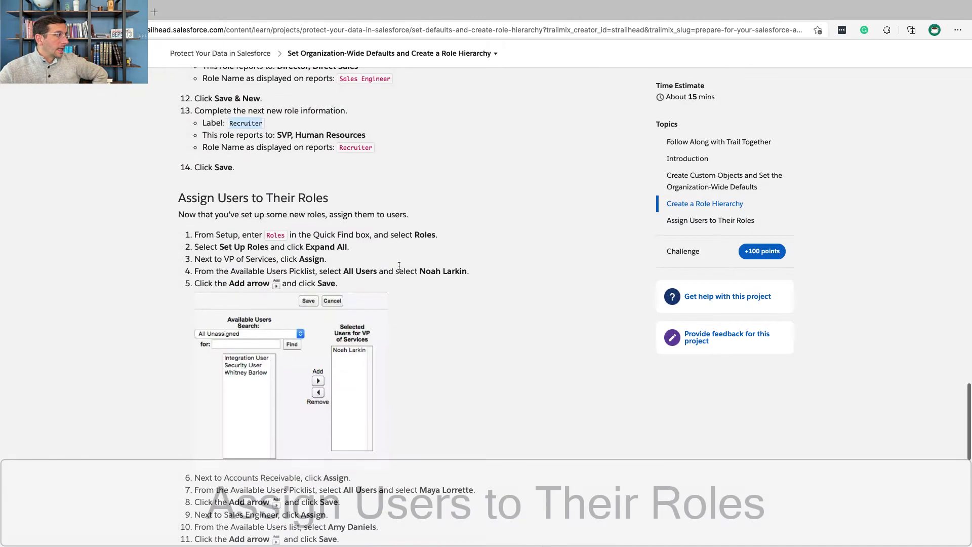
{"action": "scroll", "coordinate": [399, 269], "scroll_direction": "down", "scroll_amount": 2}
{"action": "scroll", "coordinate": [399, 269], "scroll_direction": "down", "scroll_amount": 1}
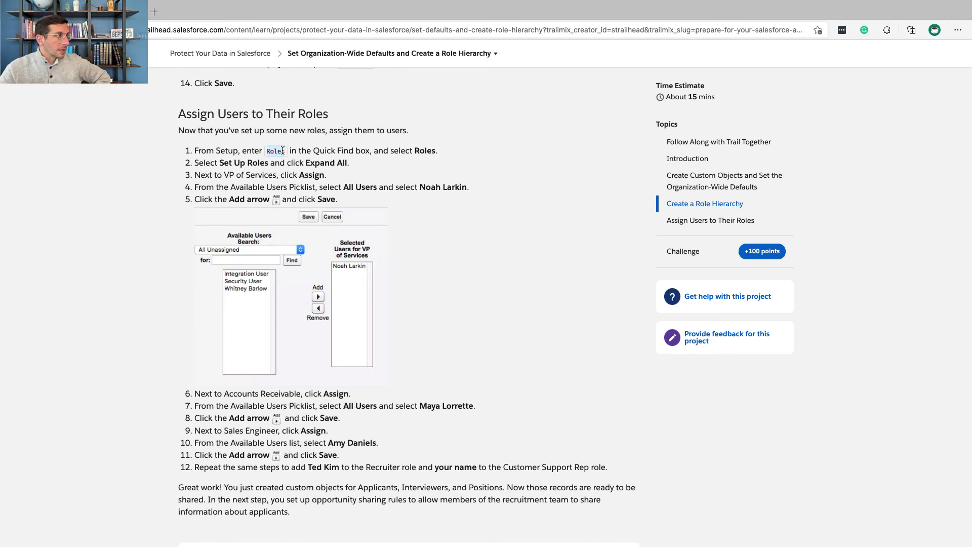
Expand the full role tree, review the Trailhead assignment steps, and scroll down to VP of Services.
{"action": "key", "text": "ctrl+Right"}
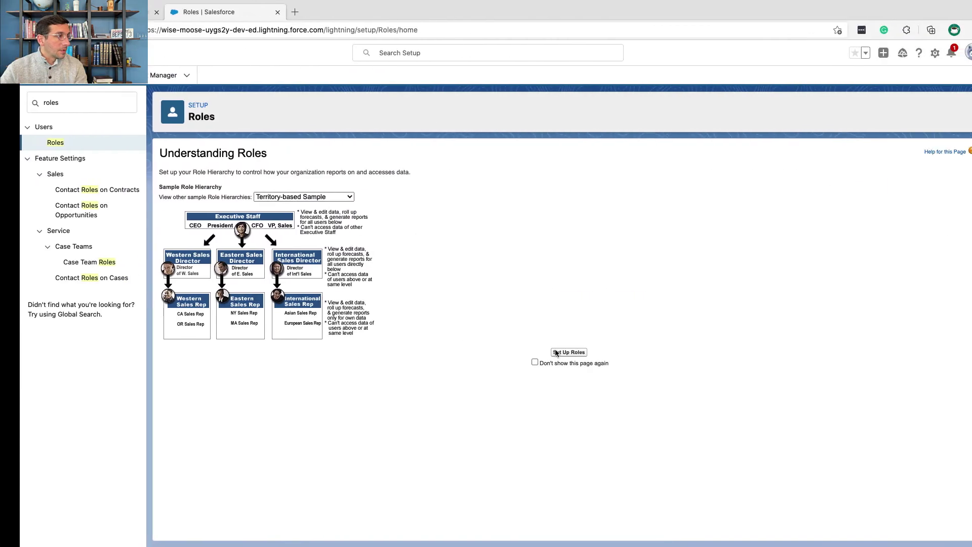
{"action": "left_click", "coordinate": [541, 351]}
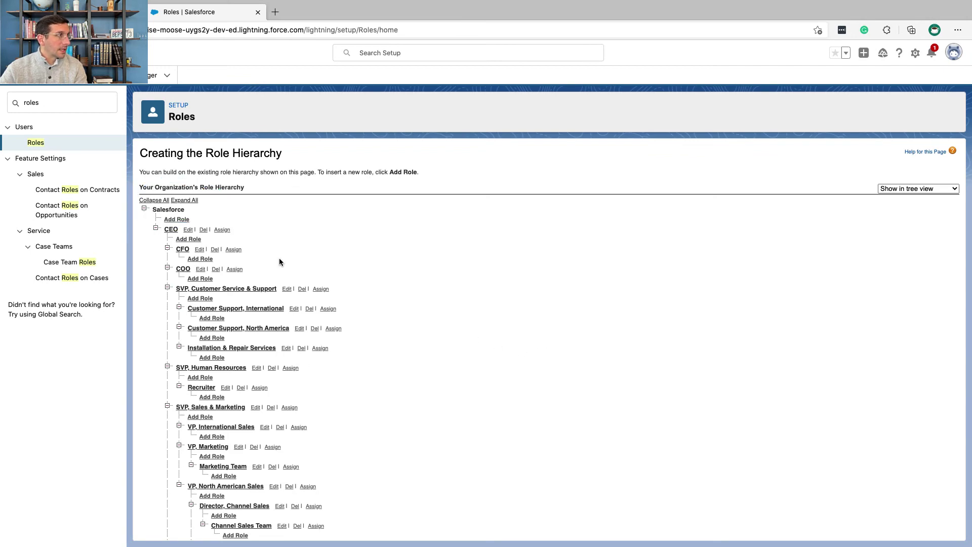
{"action": "key", "text": "ctrl+Left"}
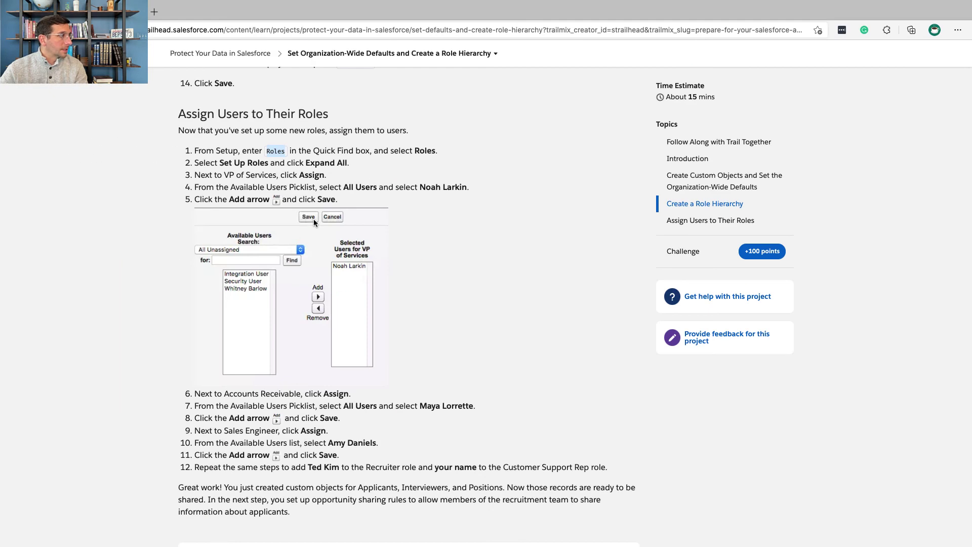
{"action": "scroll", "coordinate": [279, 175], "scroll_direction": "down", "scroll_amount": 2}
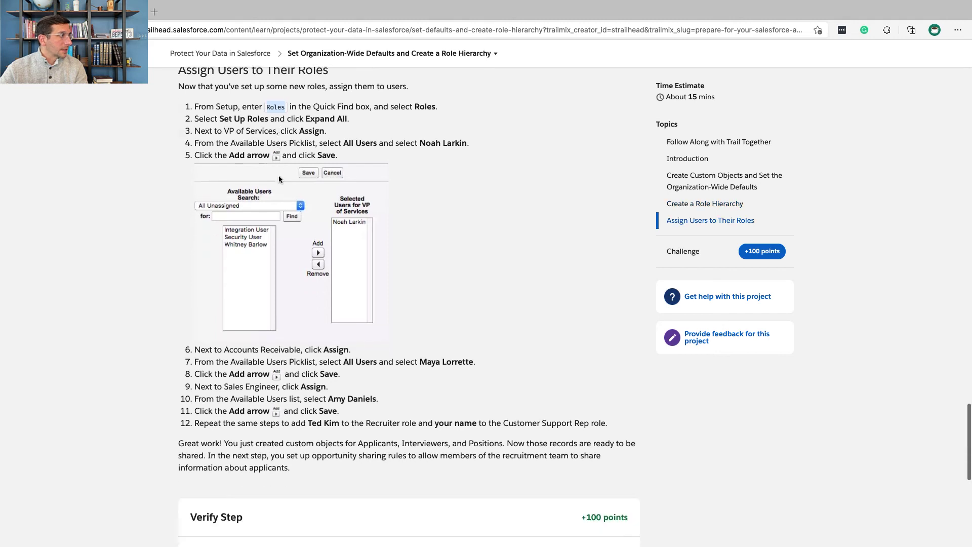
{"action": "triple_click", "coordinate": [306, 131]}
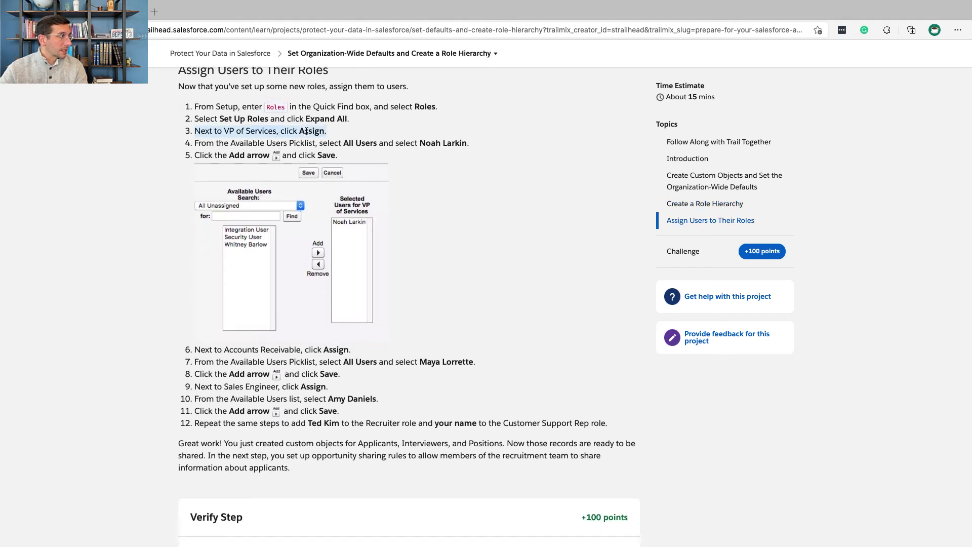
{"action": "triple_click", "coordinate": [309, 142]}
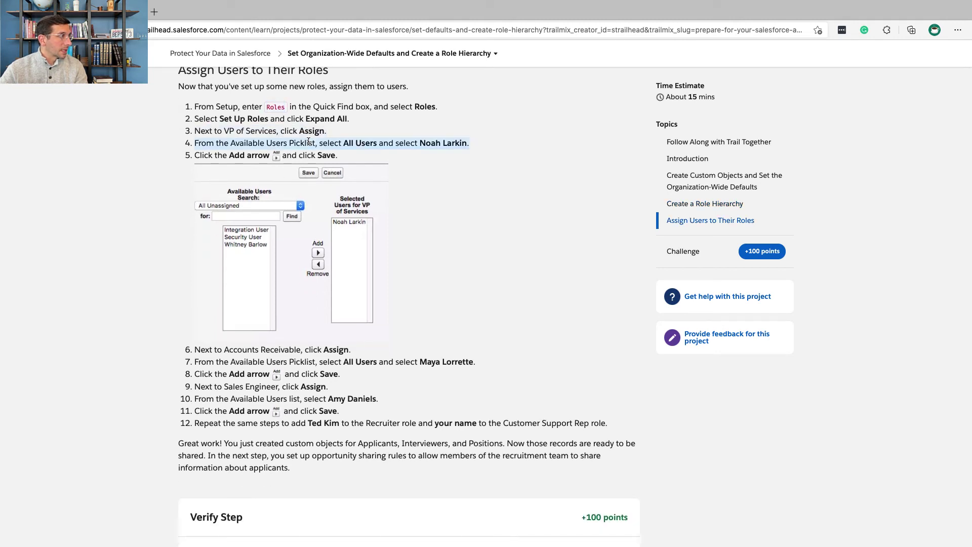
{"action": "triple_click", "coordinate": [300, 156]}
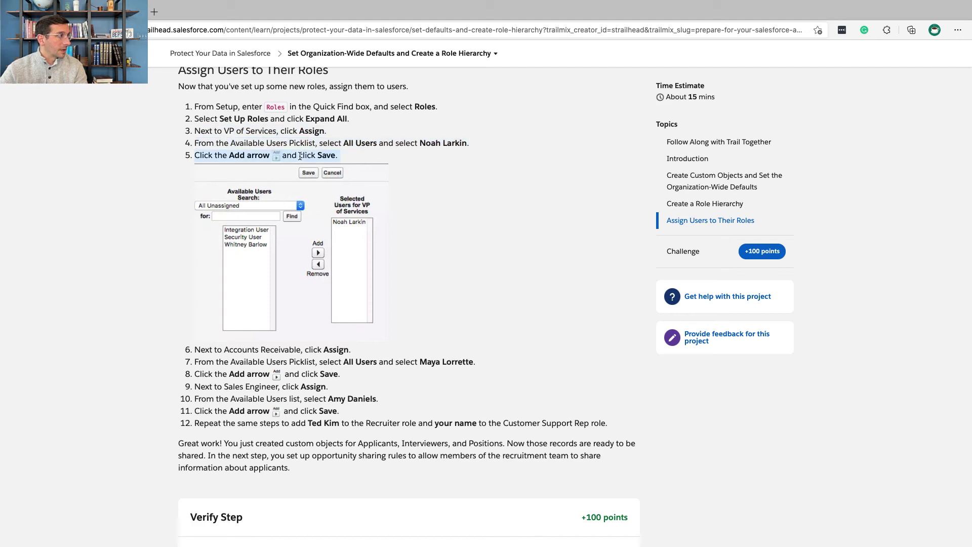
{"action": "key", "text": "ctrl+Right"}
{"action": "scroll", "coordinate": [345, 289], "scroll_direction": "down", "scroll_amount": 5}
Give the VP of Services role a user picked from All Users and save it.
{"action": "left_click", "coordinate": [264, 467]}
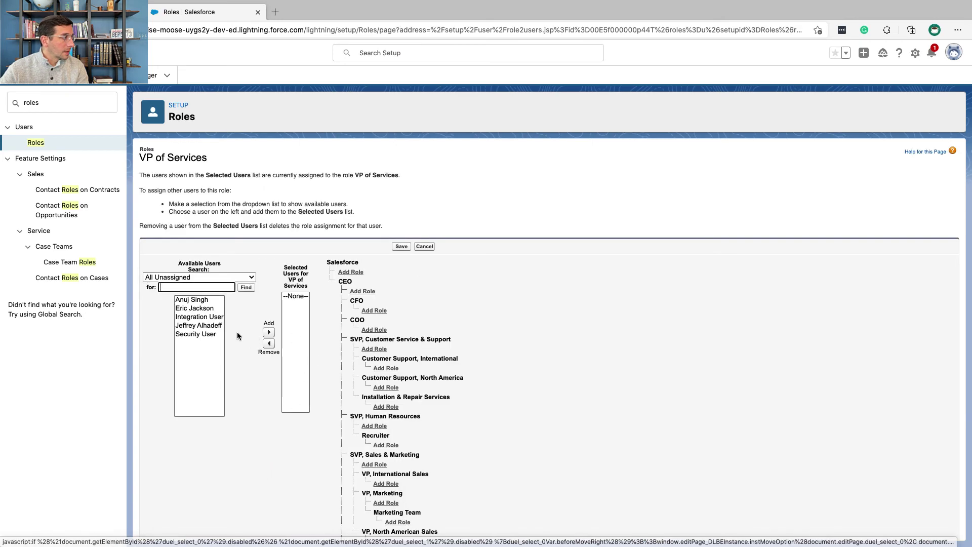
{"action": "left_click", "coordinate": [244, 277]}
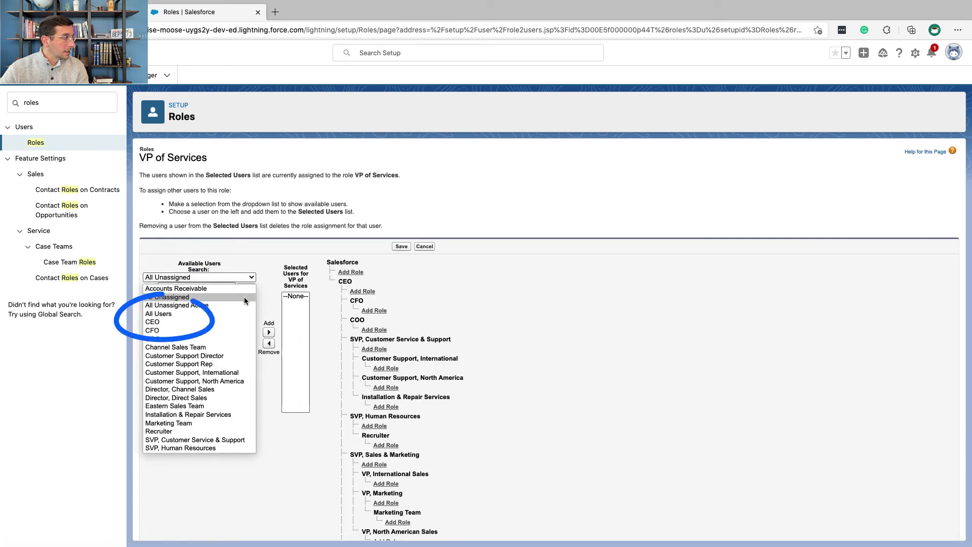
{"action": "left_click", "coordinate": [238, 313]}
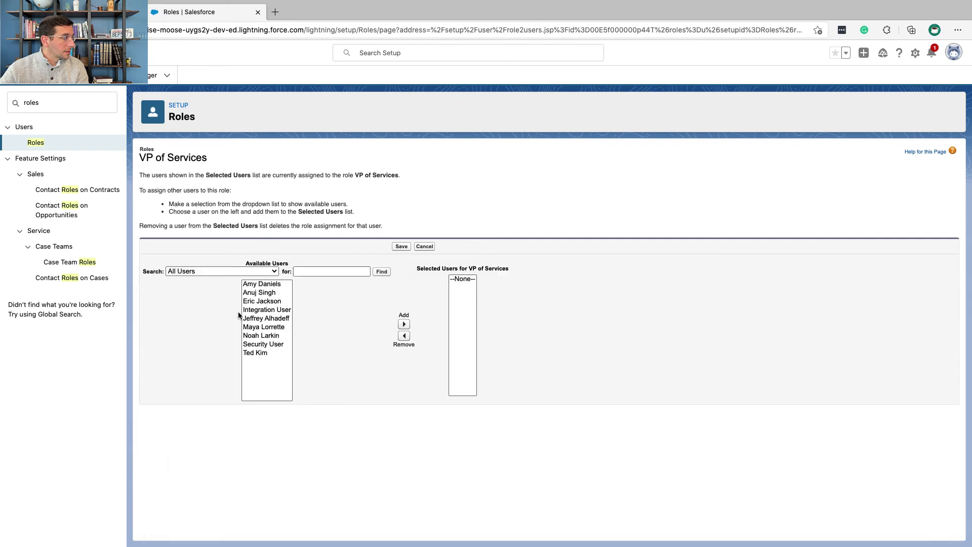
{"action": "left_click", "coordinate": [208, 353]}
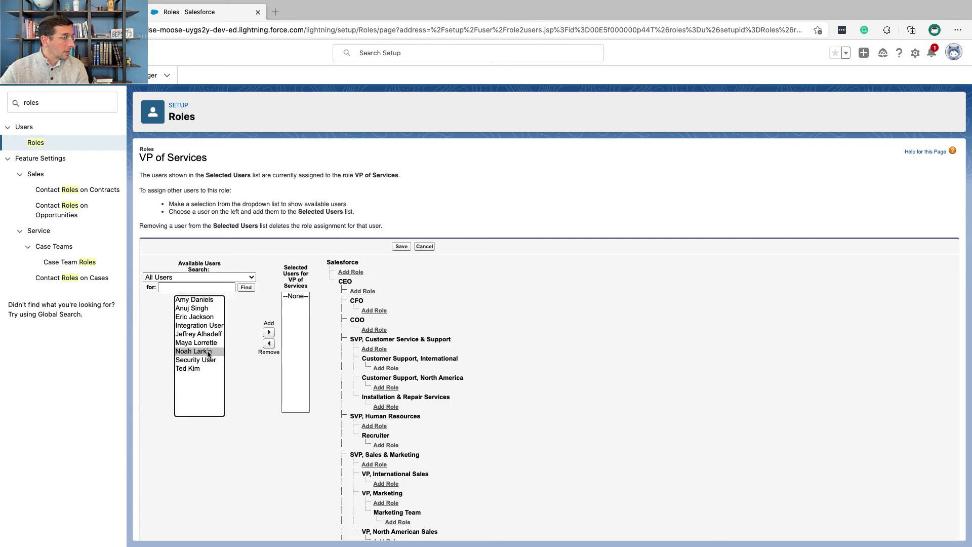
{"action": "left_click", "coordinate": [270, 332]}
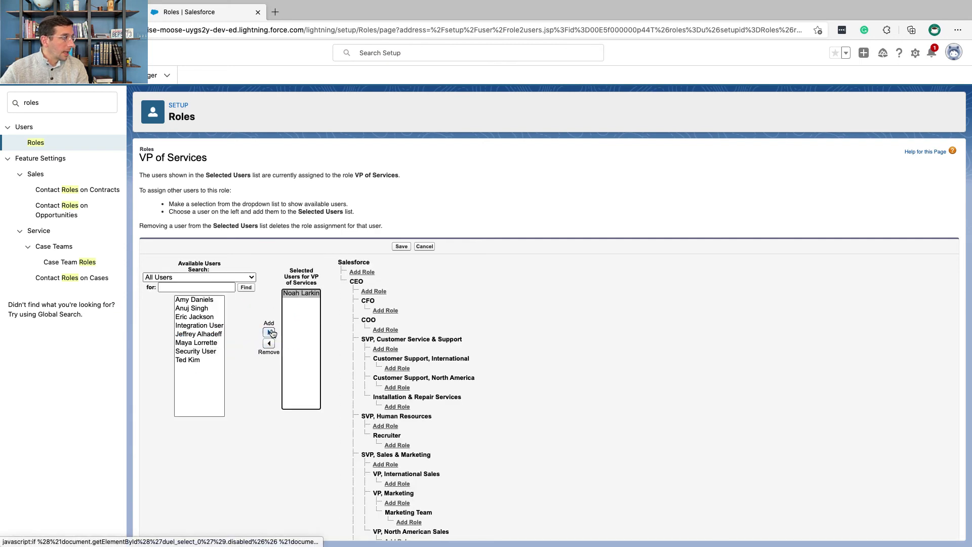
{"action": "left_click", "coordinate": [402, 248]}
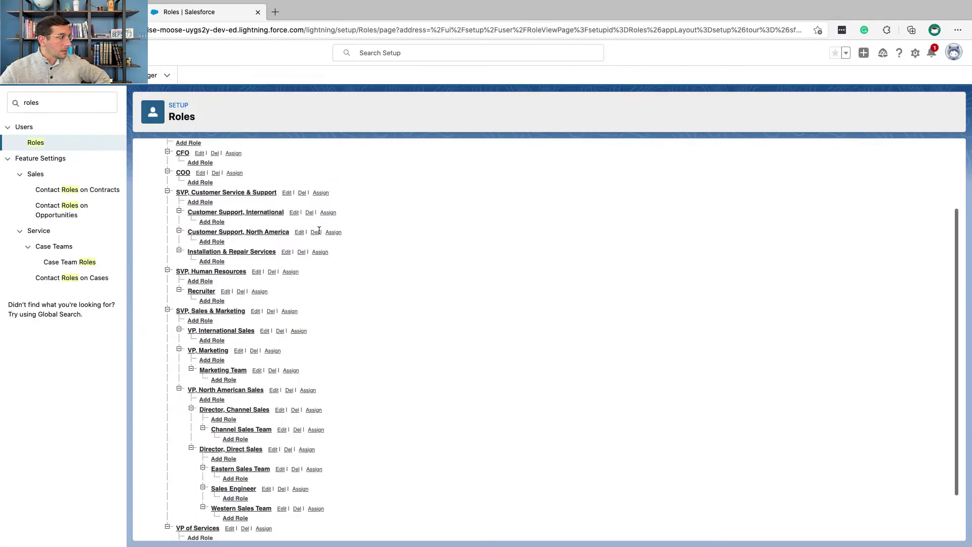
{"action": "scroll", "coordinate": [260, 372], "scroll_direction": "down", "scroll_amount": 2}
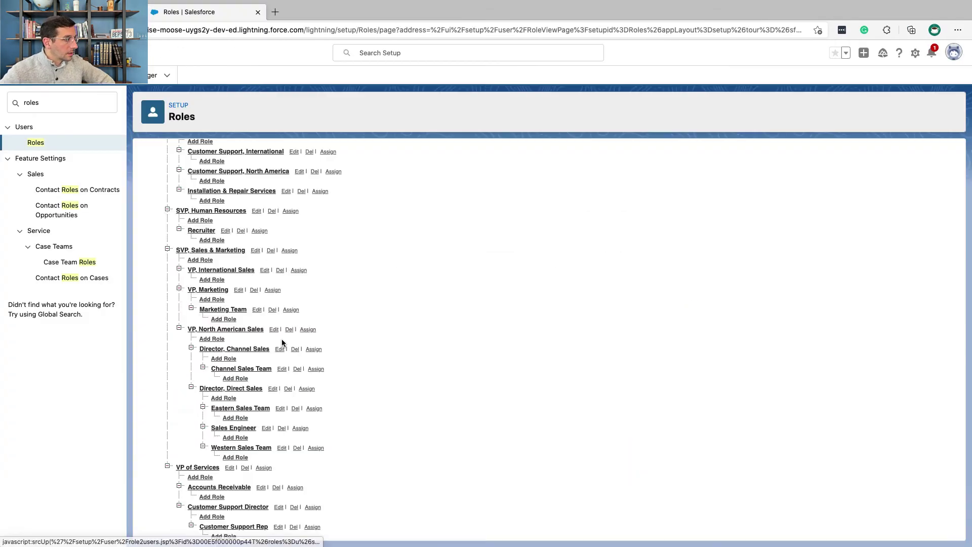
{"action": "left_click", "coordinate": [280, 529]}
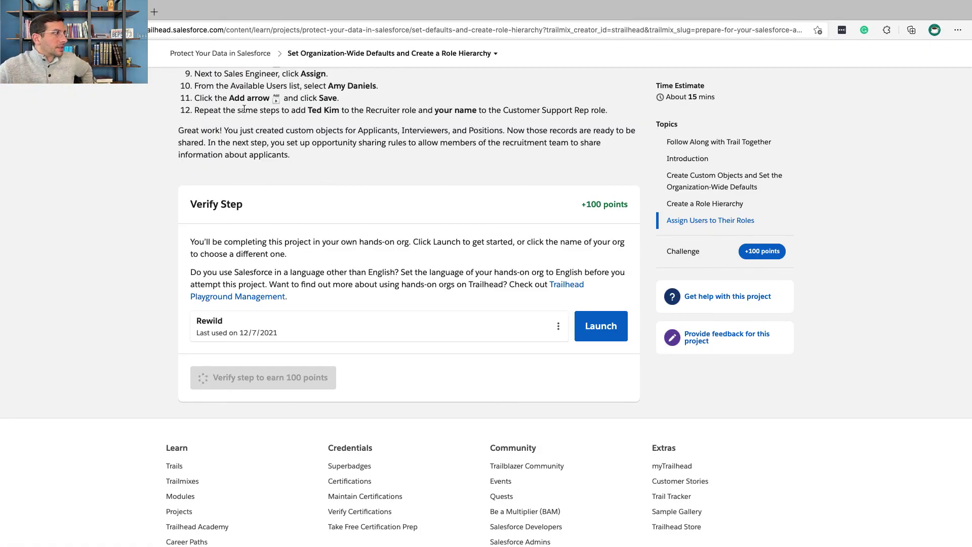
{"action": "left_click_drag", "start_coordinate": [247, 110], "coordinate": [519, 112]}
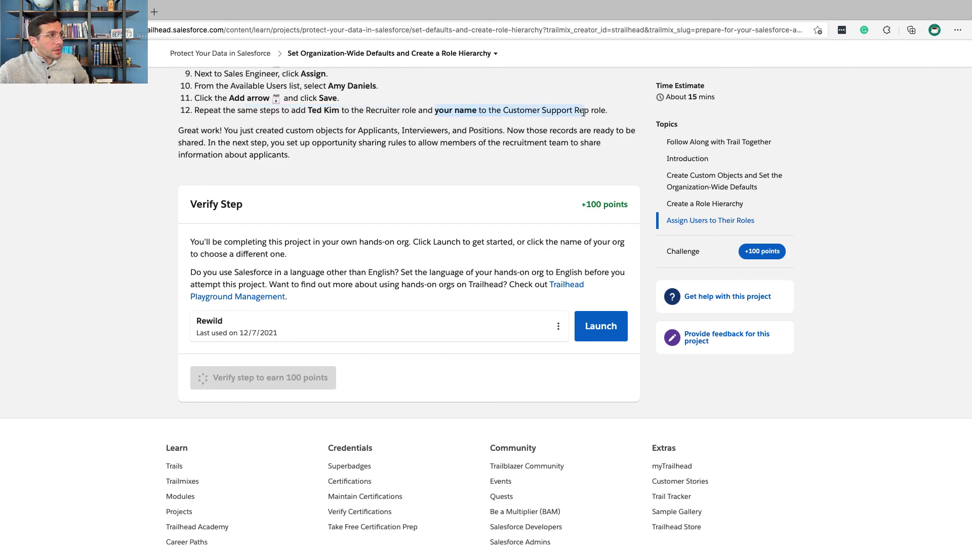